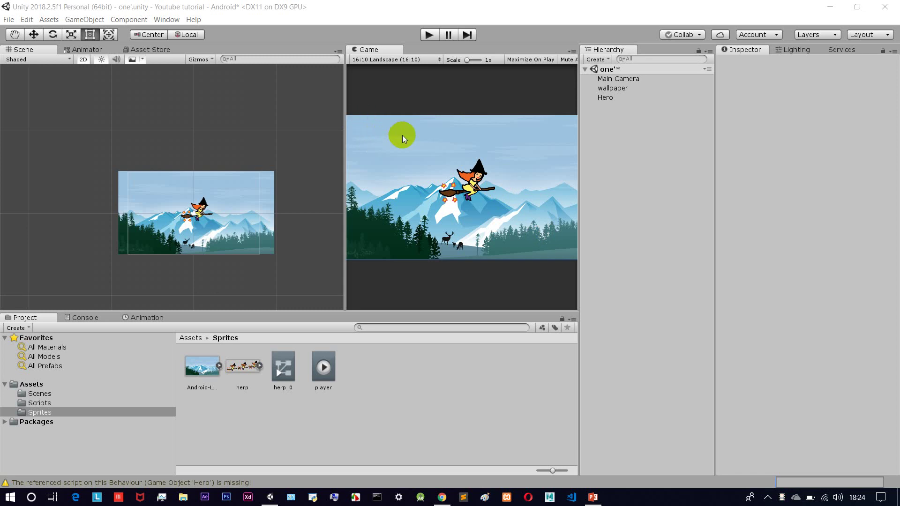
Add a UI Text object to the scene together with its canvas.
left_click(379, 232)
left_click(412, 235)
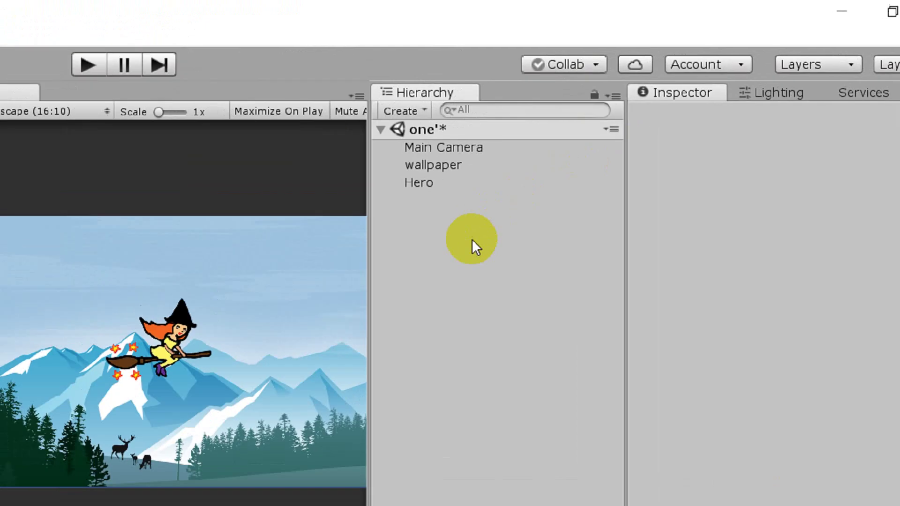
right_click(634, 128)
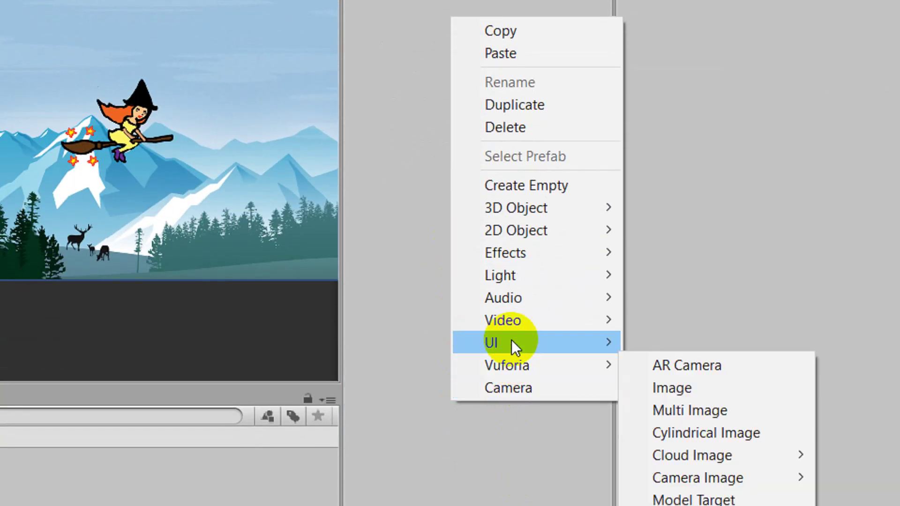
mouse_move(511, 341)
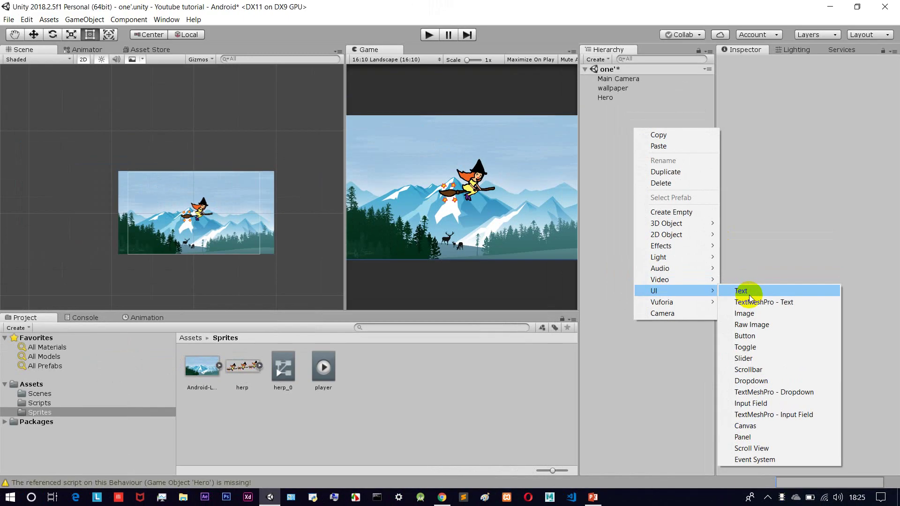
left_click(749, 295)
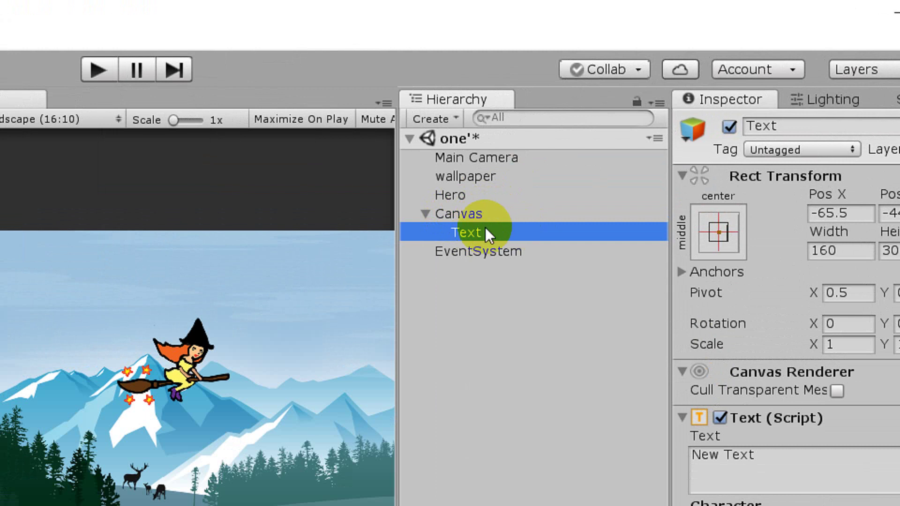
Examine the new Text, its parent Canvas and the EventSystem in the scene hierarchy.
left_click(502, 227)
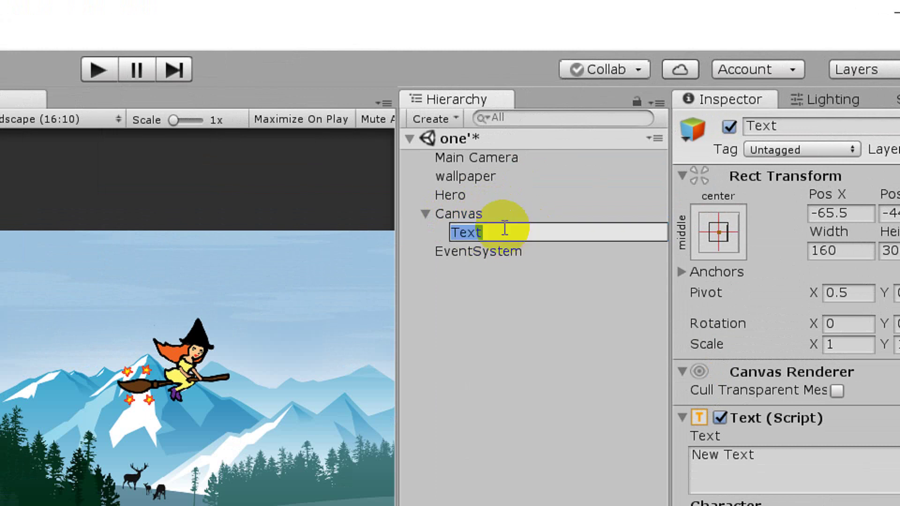
left_click(476, 213)
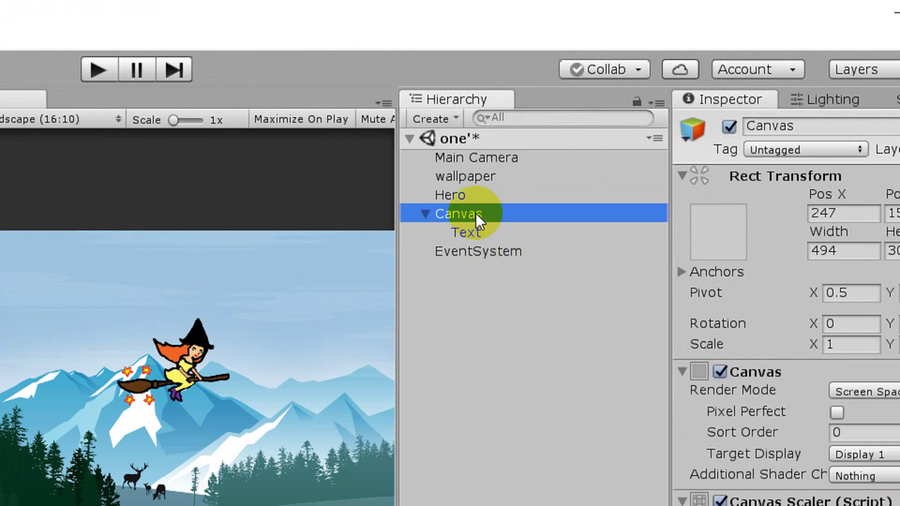
left_click(426, 214)
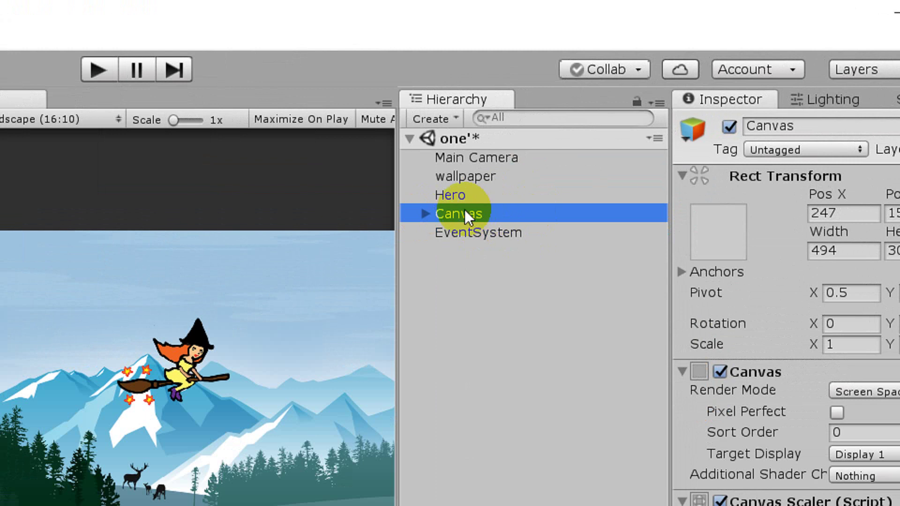
left_click(424, 213)
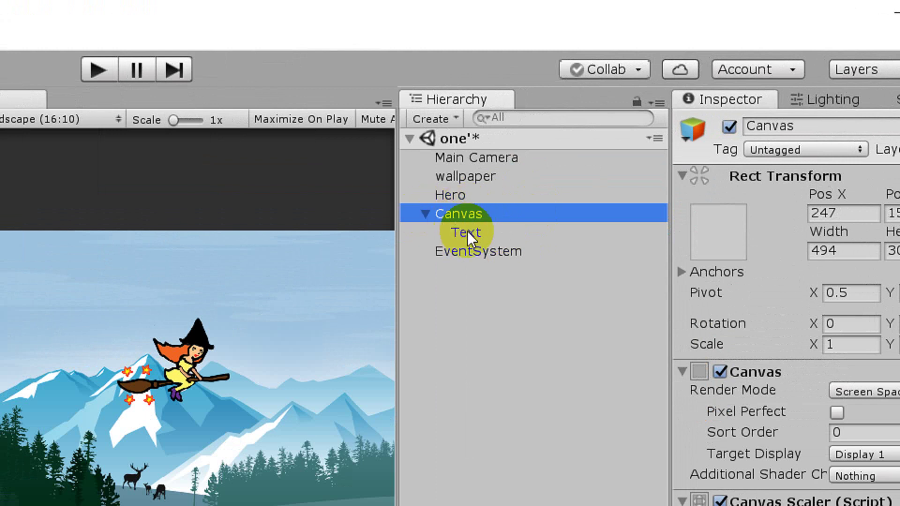
left_click(478, 252)
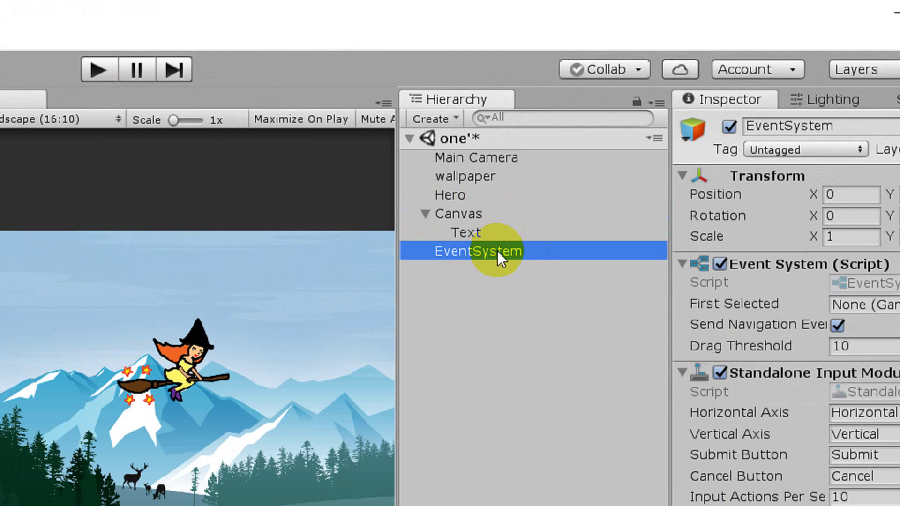
left_click(497, 251)
left_click(515, 272)
left_click(471, 257)
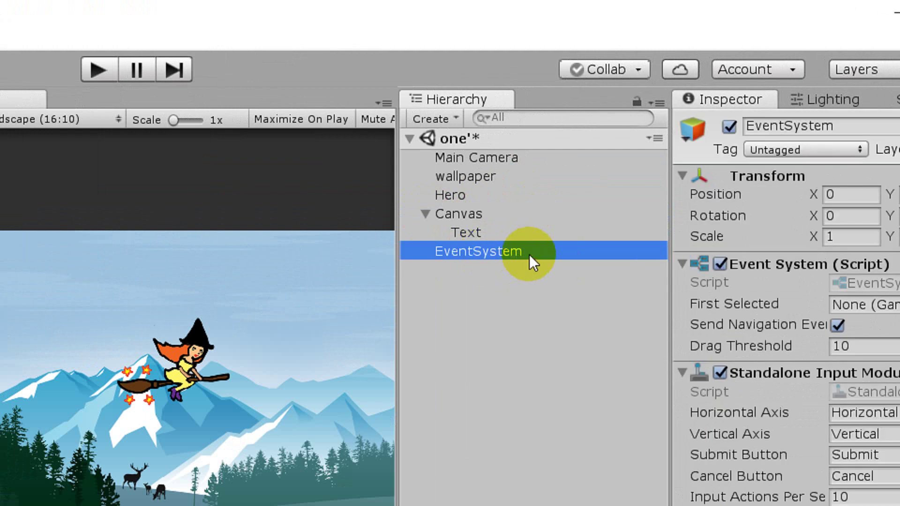
Set the Canvas Scaler's UI Scale Mode on the Canvas to Scale With Screen Size.
left_click(468, 213)
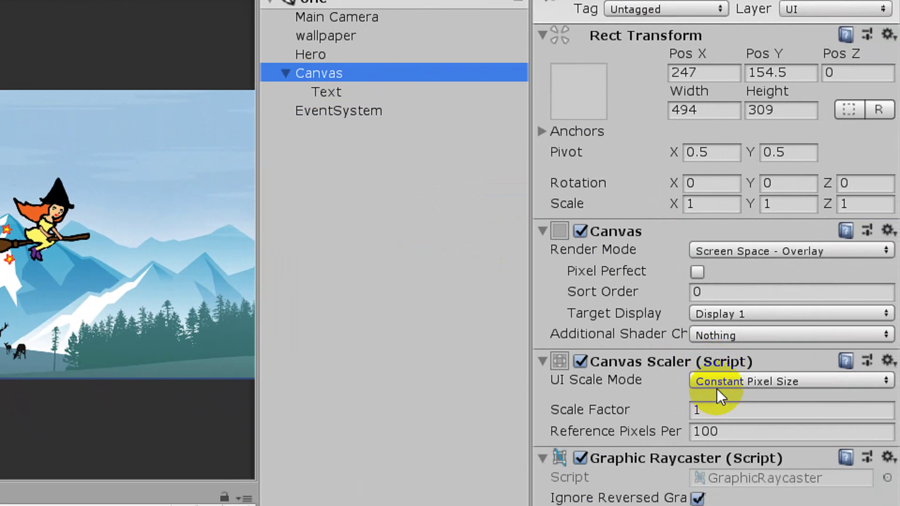
left_click(735, 408)
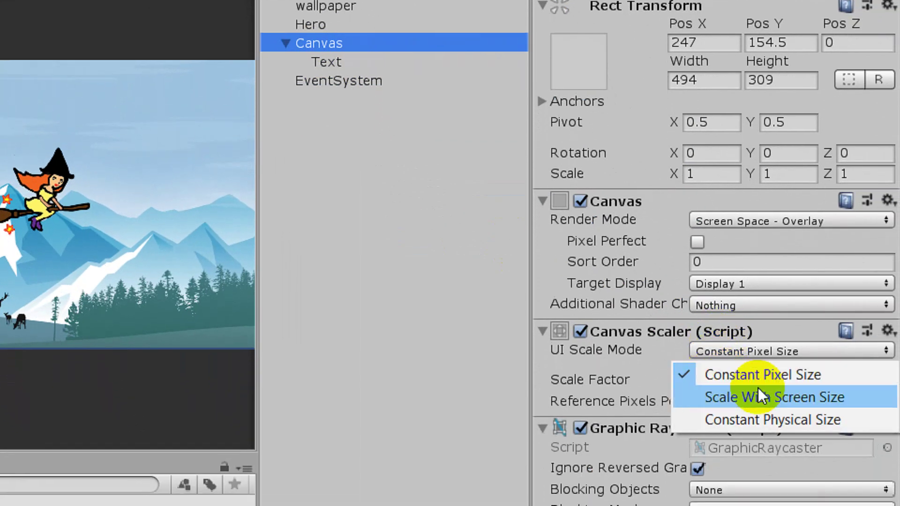
left_click(773, 397)
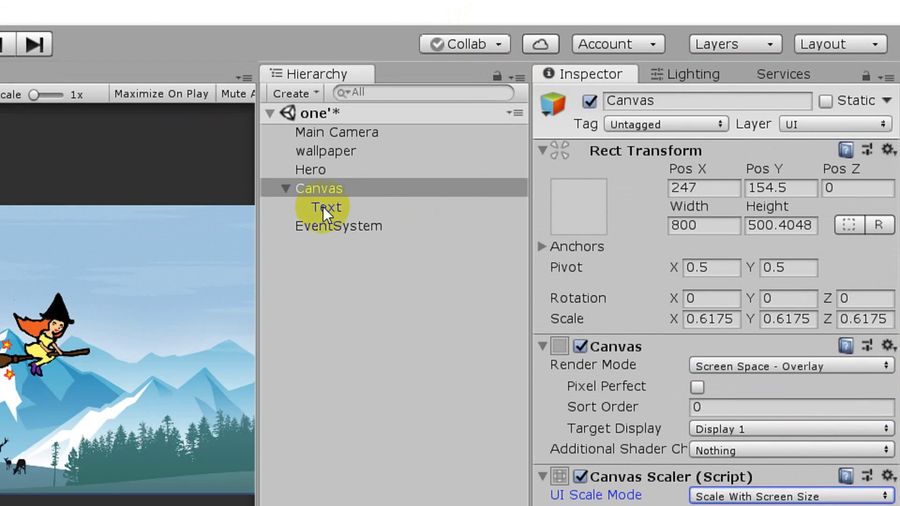
Inspect the properties of the Text object, including its text content, and compare them with those of the EventSystem and Canvas.
left_click(322, 206)
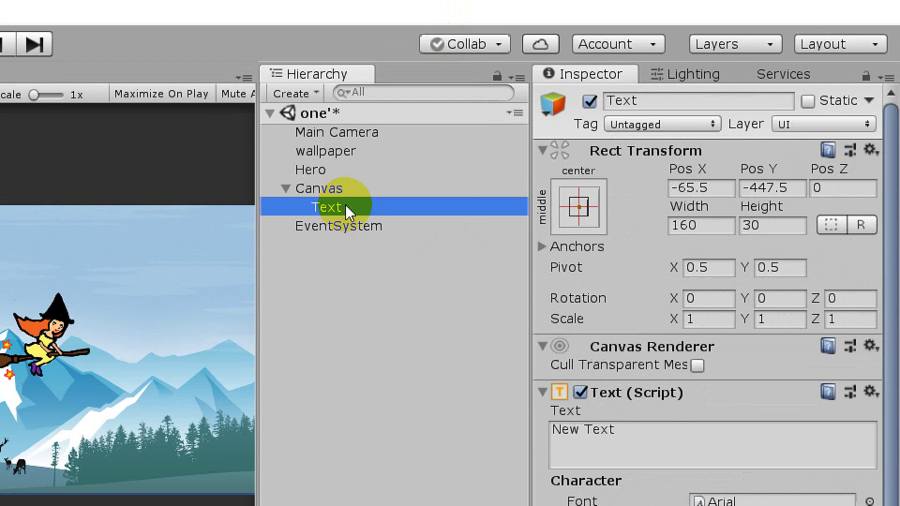
left_click(333, 205)
left_click(429, 227)
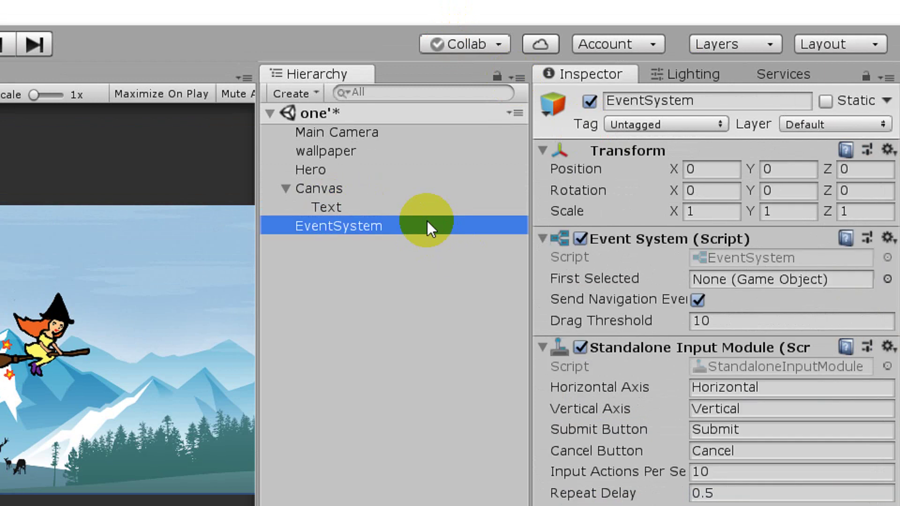
left_click(403, 206)
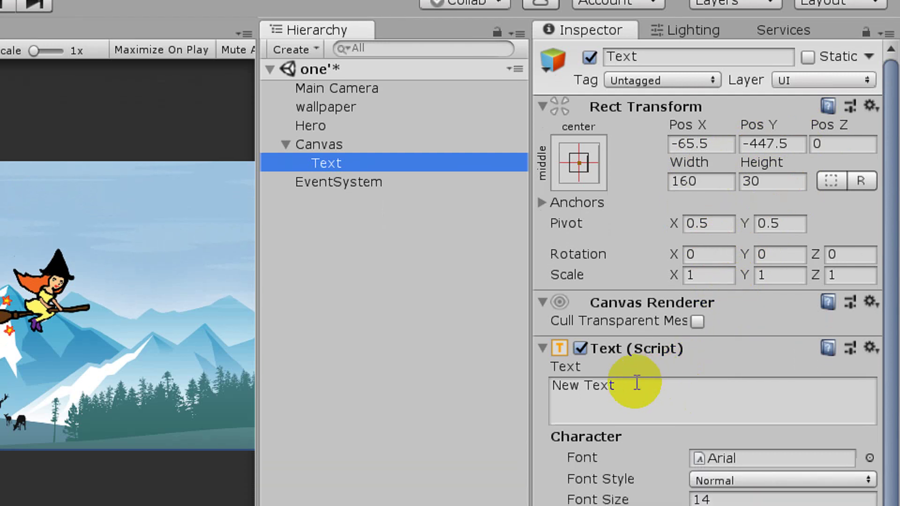
left_click(620, 428)
mouse_move(621, 381)
left_mouse_down()
mouse_move(541, 380)
mouse_move(635, 378)
left_mouse_up()
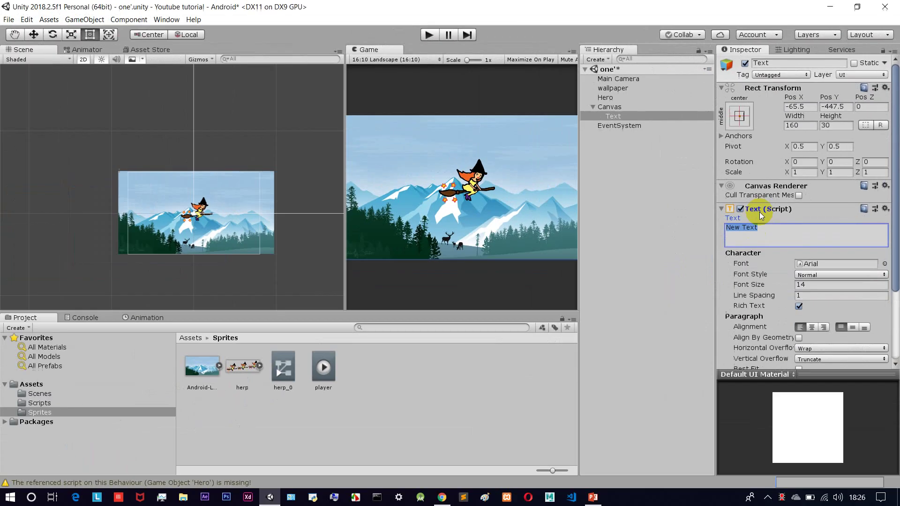
left_click(611, 107)
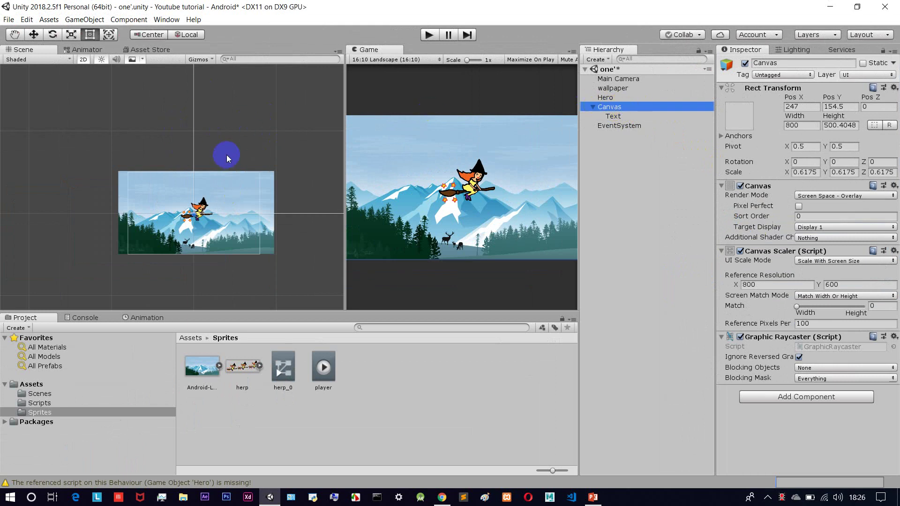
left_click(638, 116)
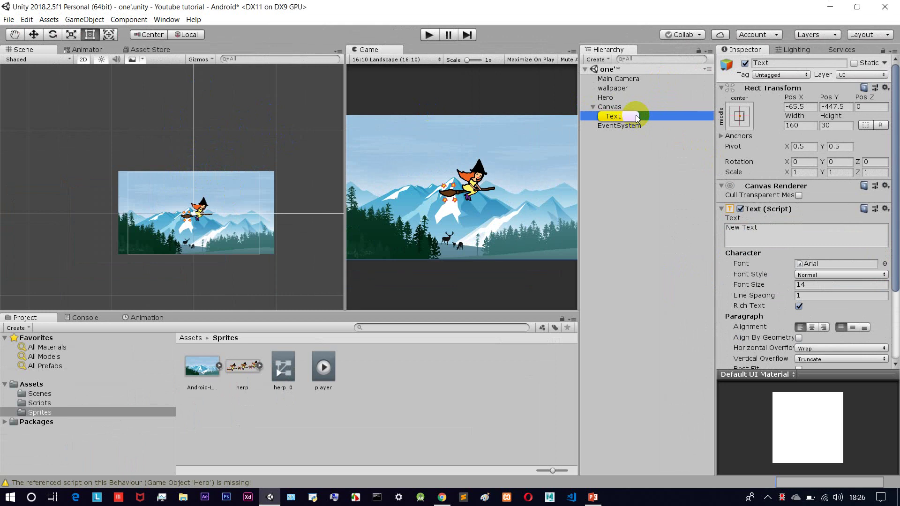
Examine the canvas rectangle in the Scene view and compare its size with the wallpaper and Hero sprites.
left_click(278, 137)
key("f")
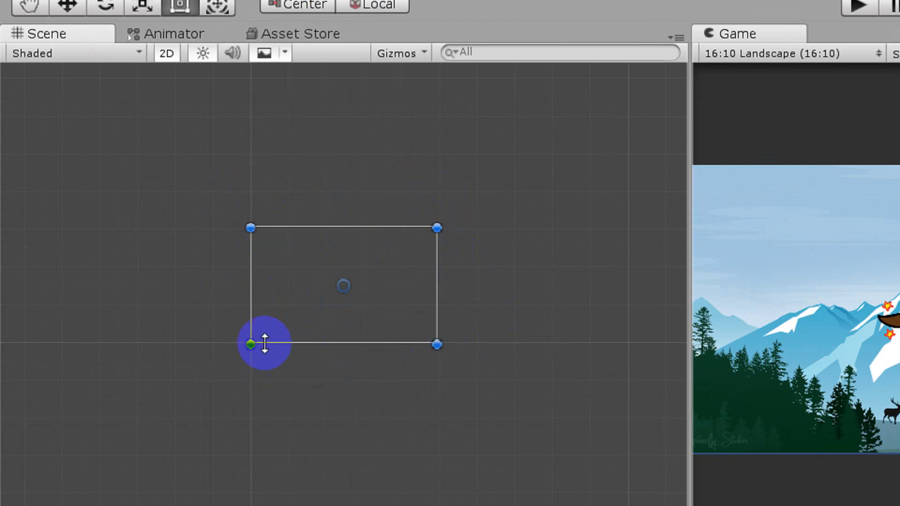
key("q")
scroll(261, 361, "up", 4)
left_click_drag(193, 372, 286, 296)
scroll(289, 342, "up", 2)
scroll(367, 430, "up", 4)
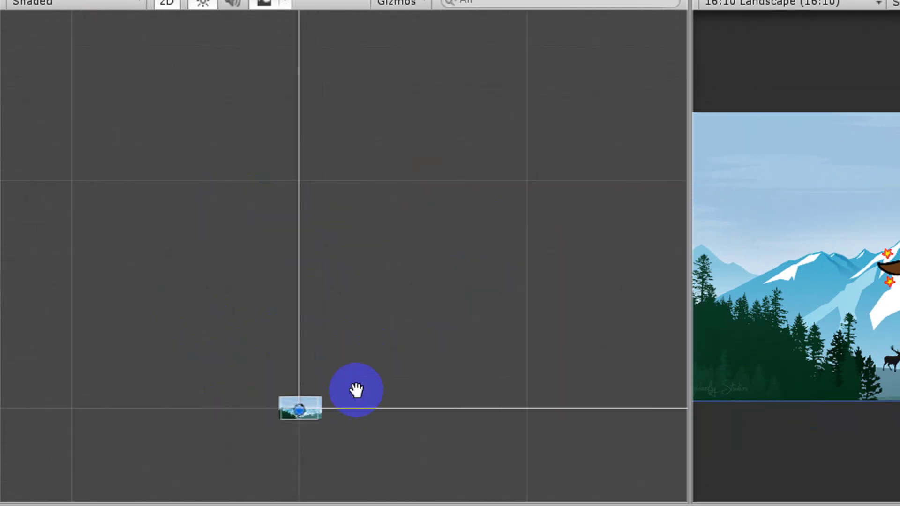
scroll(259, 183, "up", 2)
left_click_drag(259, 183, 379, 327)
scroll(408, 275, "up", 3)
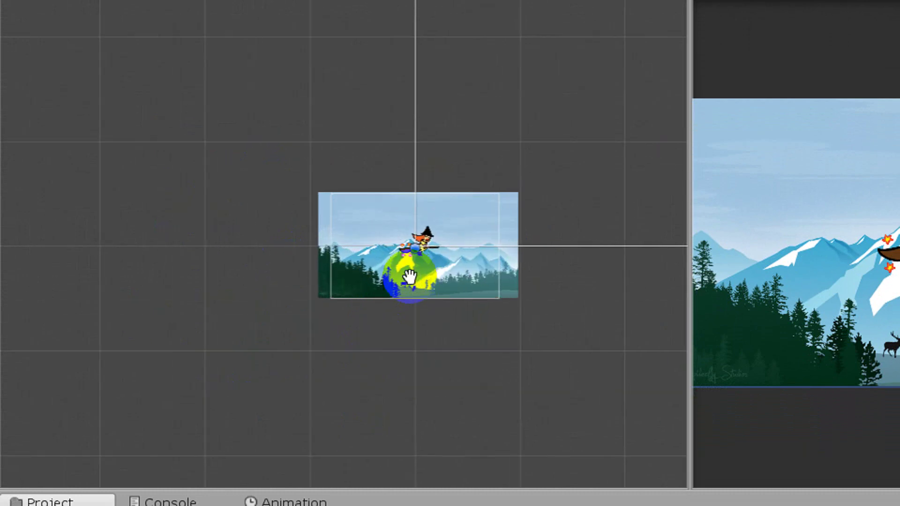
scroll(410, 276, "down", 3)
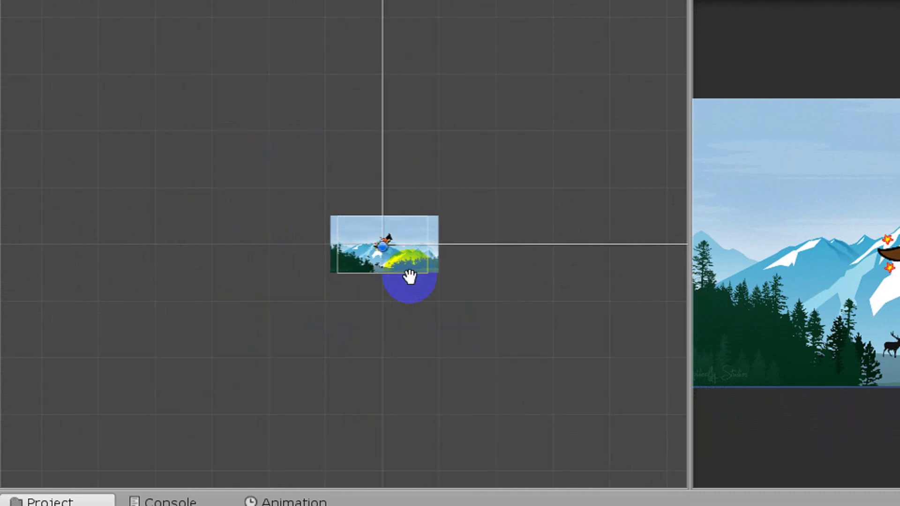
scroll(440, 267, "down", 5)
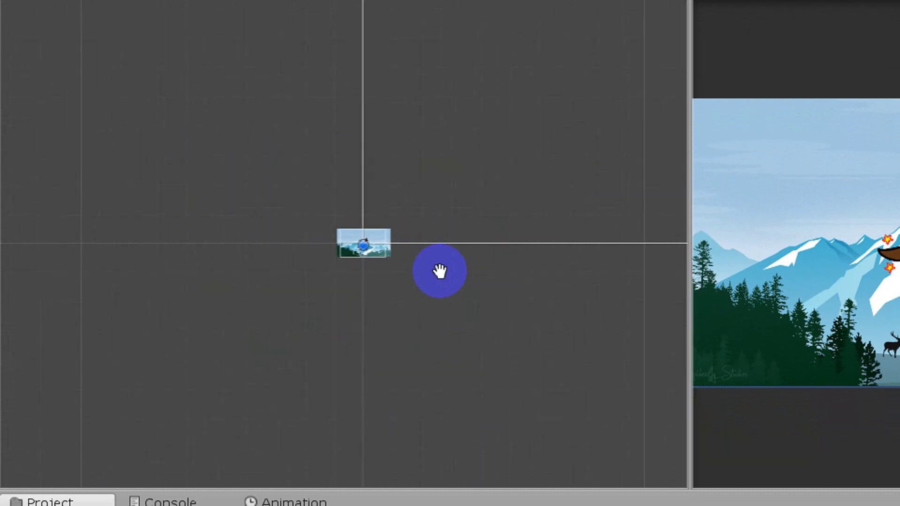
scroll(442, 263, "up", 5)
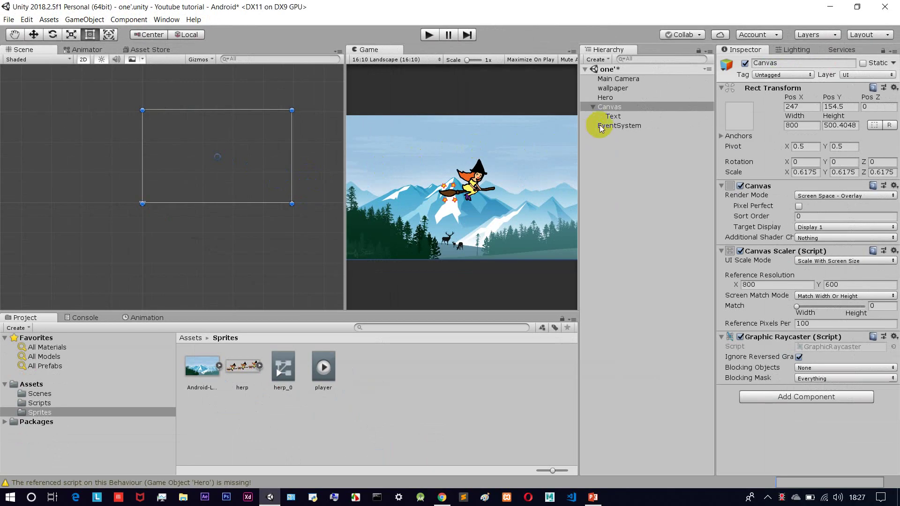
Move the Text object inside the canvas rectangle, near its centre, and enlarge its box to about 201 by 124.
left_click(611, 117)
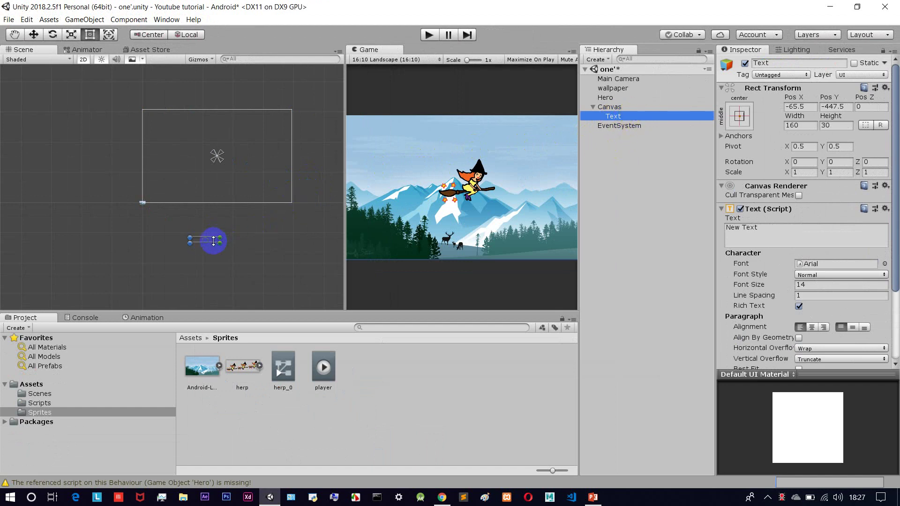
left_click_drag(219, 239, 232, 148)
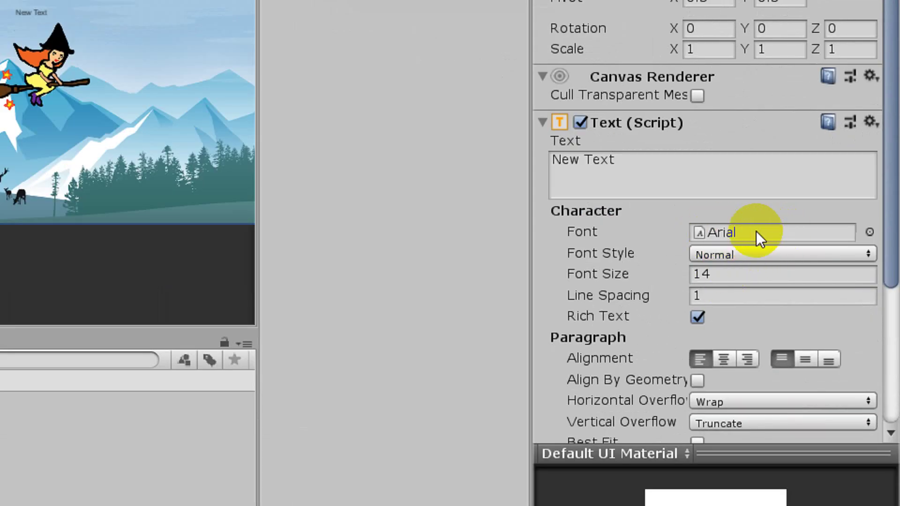
Set the Text object's font style to Bold and its font size to 50.
left_click(735, 257)
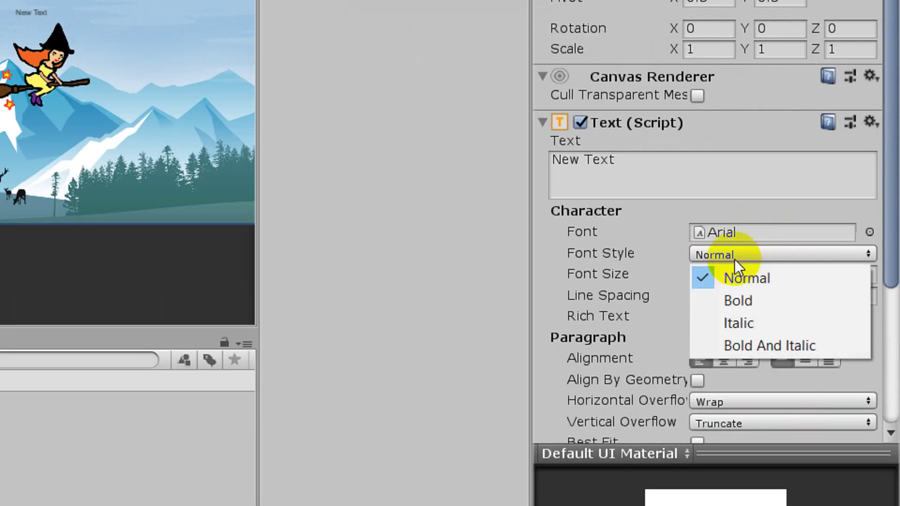
left_click(761, 301)
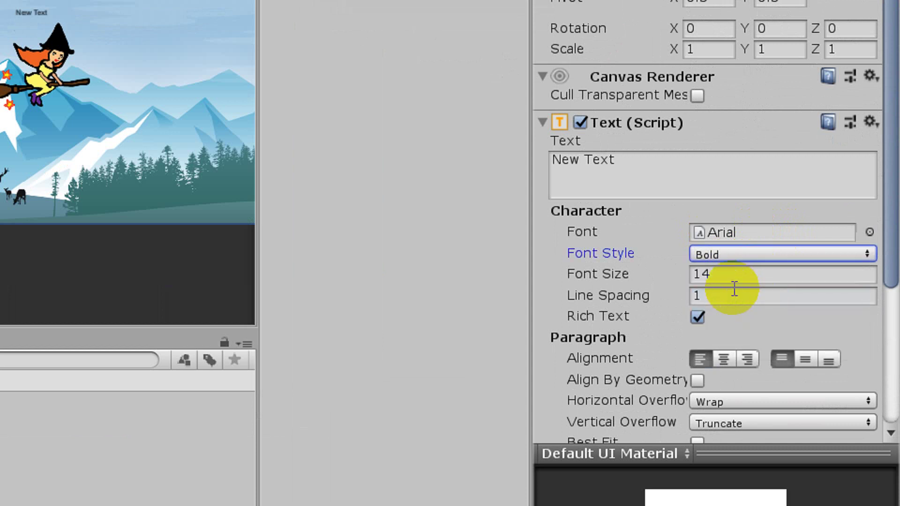
left_click(674, 277)
type("5")
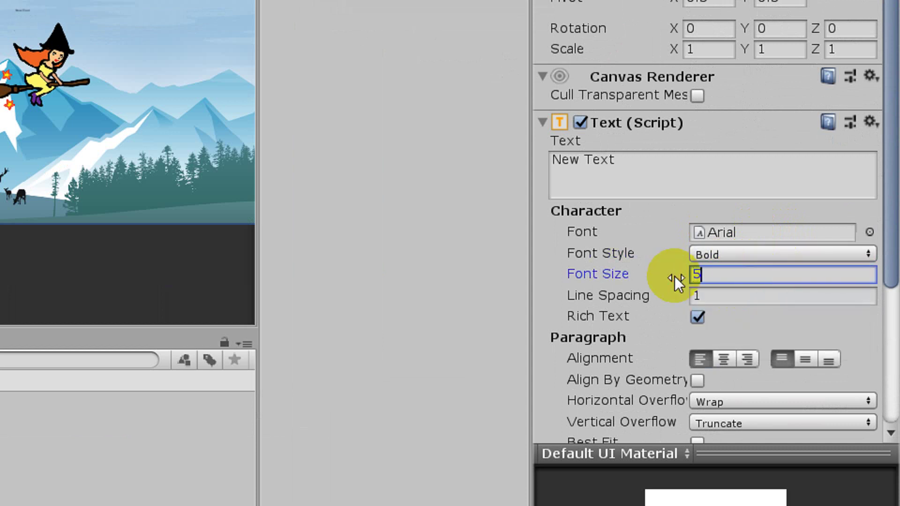
left_click(715, 272)
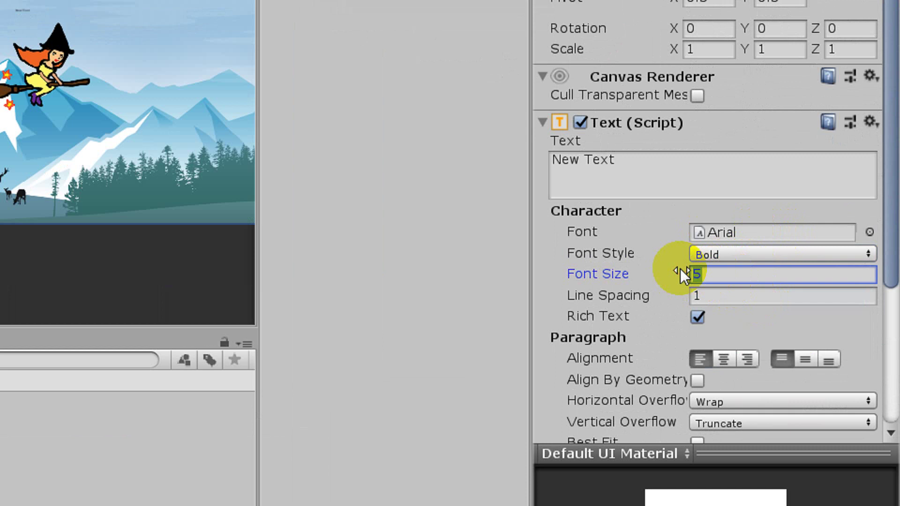
type("0")
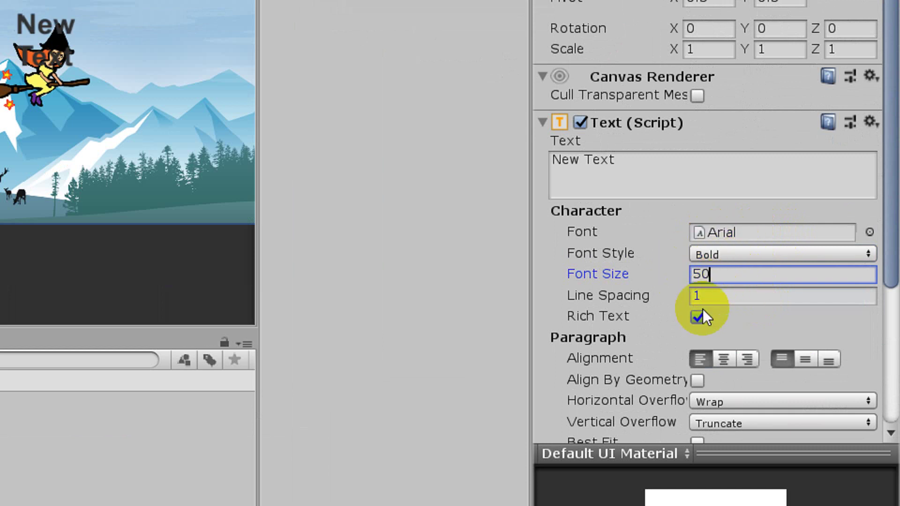
Center the text horizontally in its box and move the box to the left half of the canvas.
scroll(702, 308, "down", 5)
left_click(723, 219)
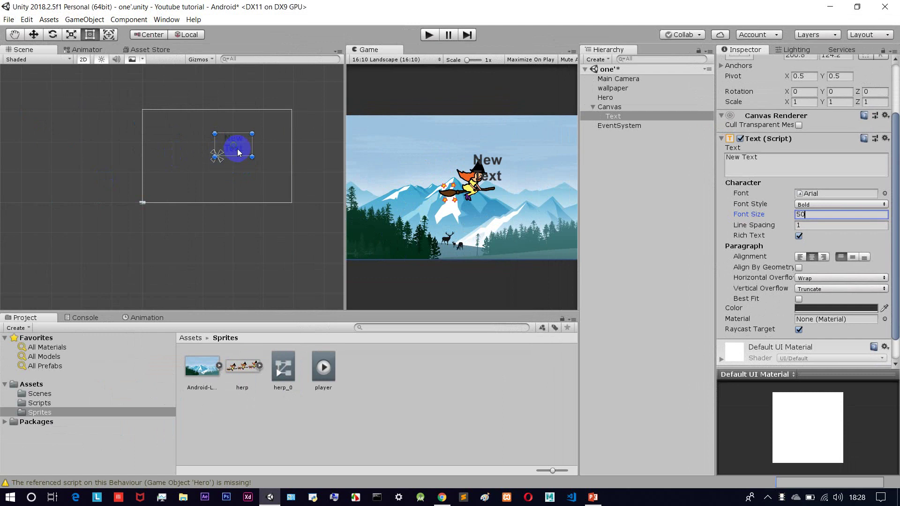
left_click_drag(237, 146, 190, 149)
Replace the text content with "my game" and move the text box to the canvas's upper-left corner.
left_click_drag(765, 163, 712, 159)
key("BackSpace")
type("my game")
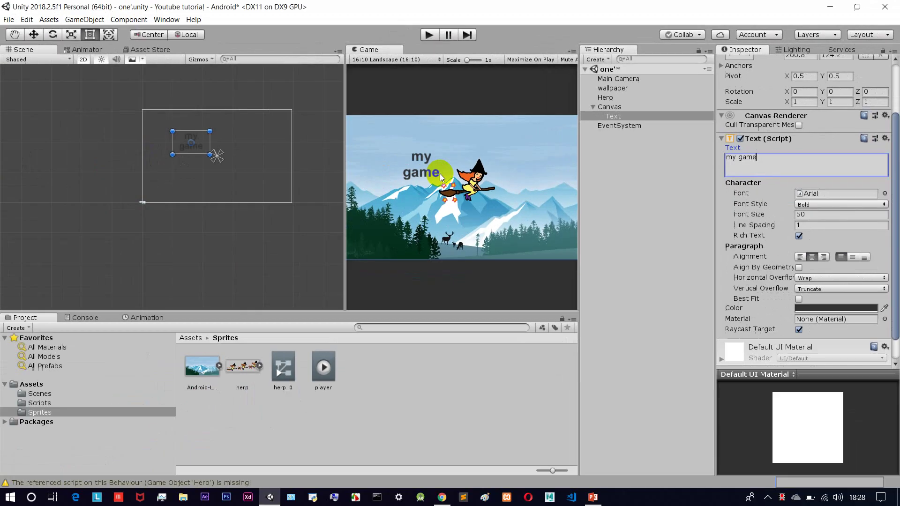
left_click_drag(200, 150, 170, 133)
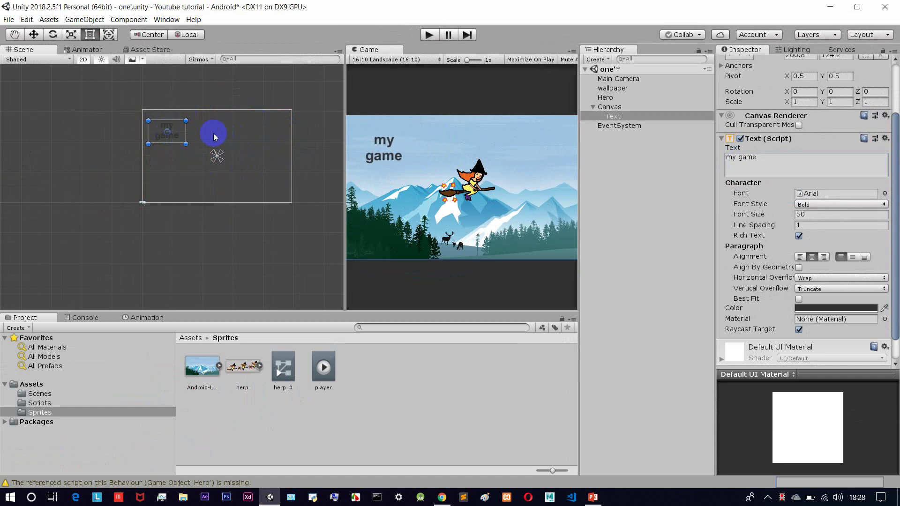
Add a UI Button to the canvas.
mouse_move(169, 133)
left_mouse_down()
mouse_move(193, 126)
mouse_move(170, 133)
left_mouse_up()
left_click(616, 154)
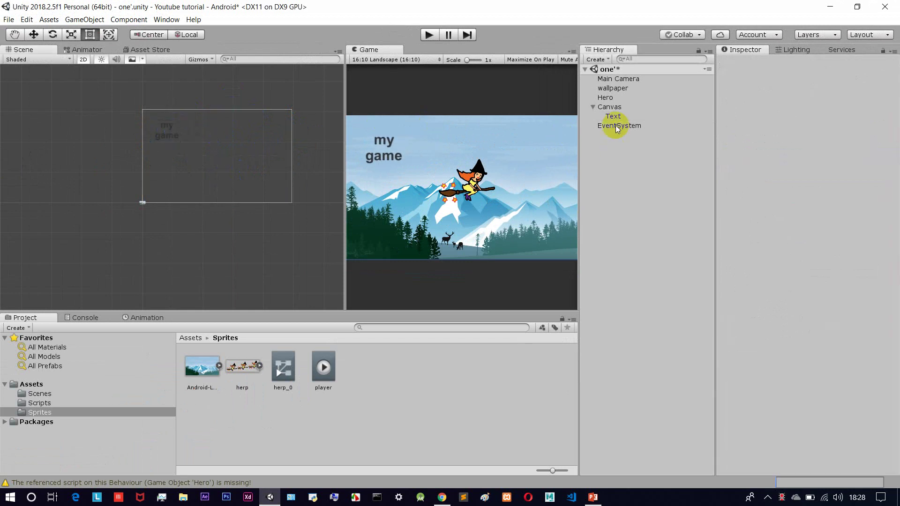
right_click(612, 162)
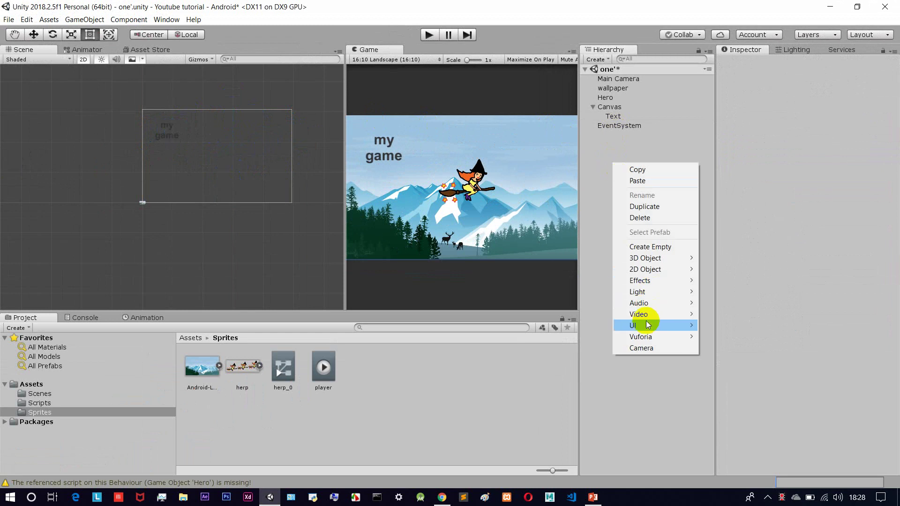
mouse_move(647, 324)
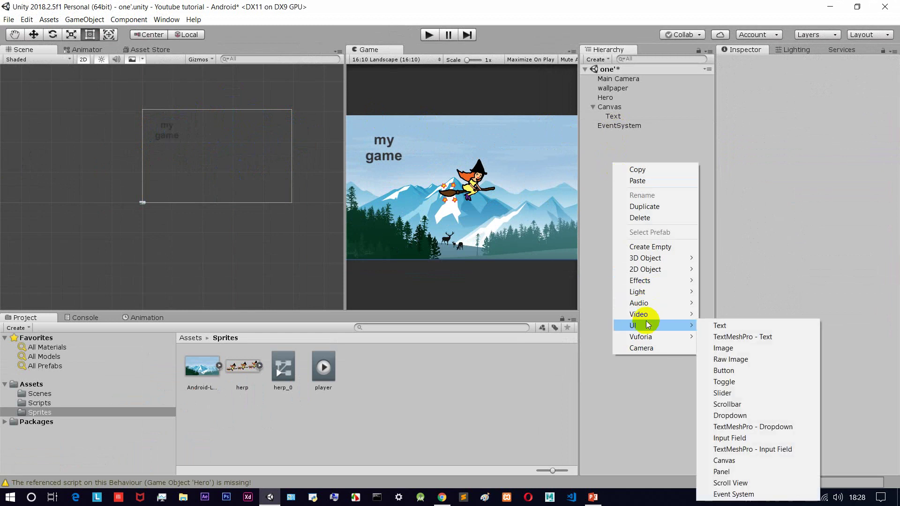
left_click(738, 370)
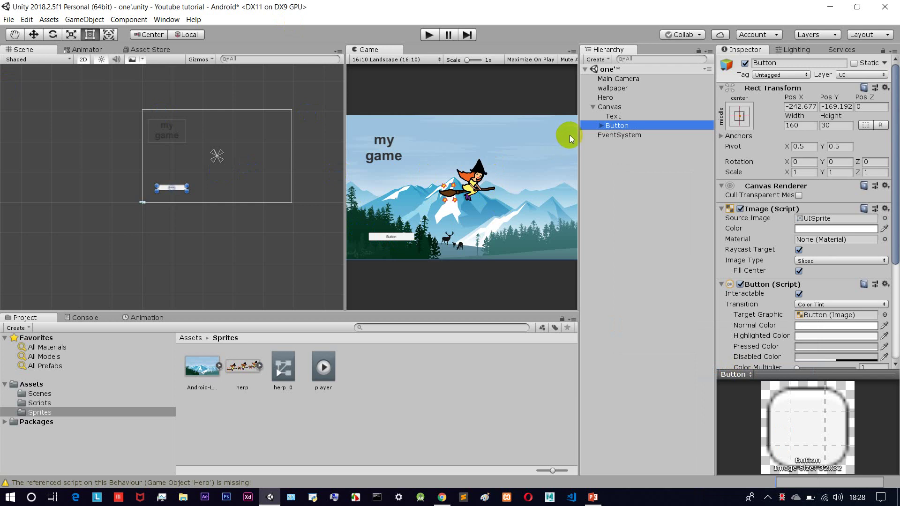
Replace the label text of the new button with "ok".
left_click(602, 126)
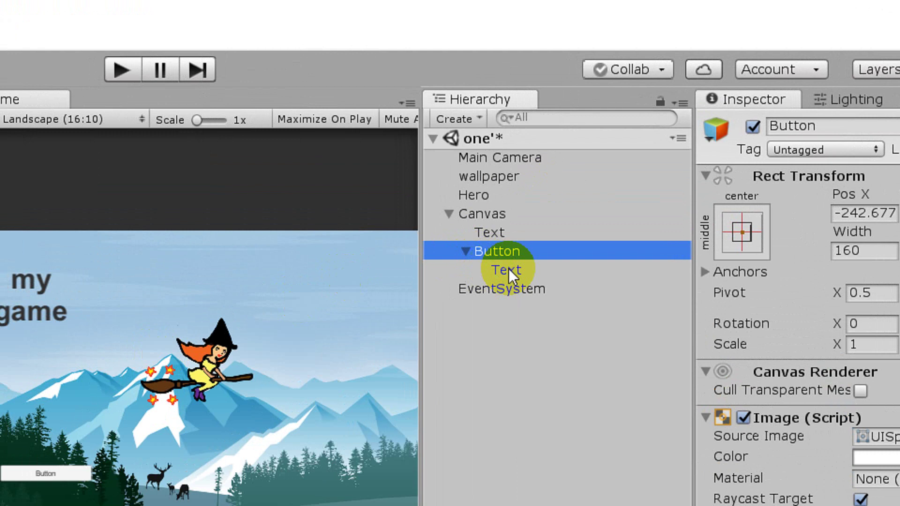
left_click(508, 270)
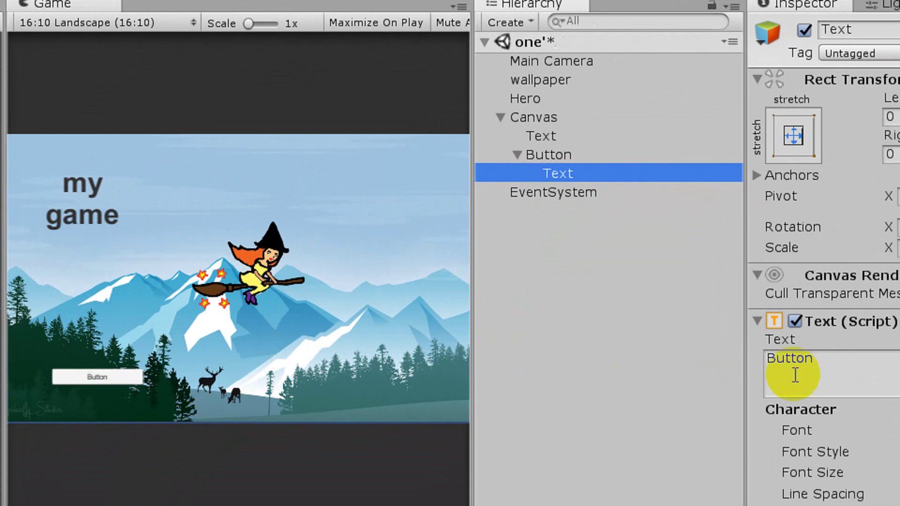
left_click(808, 366)
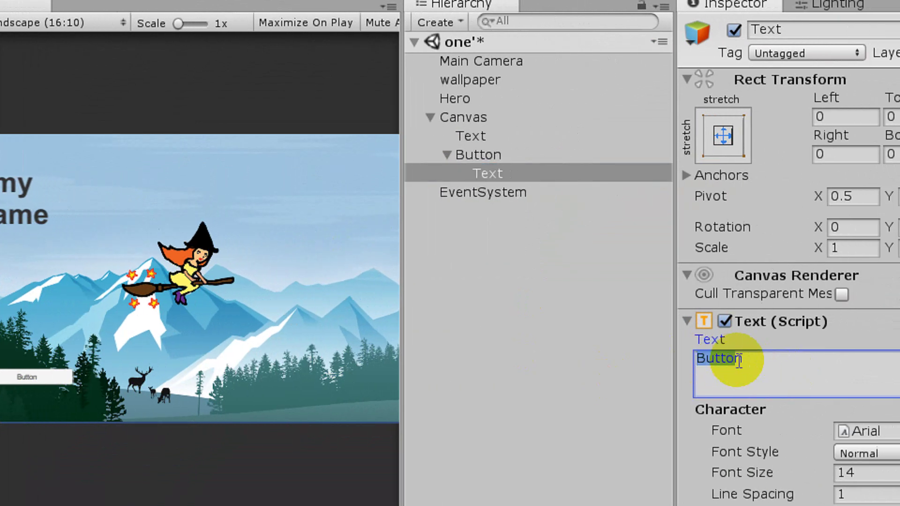
type("ok")
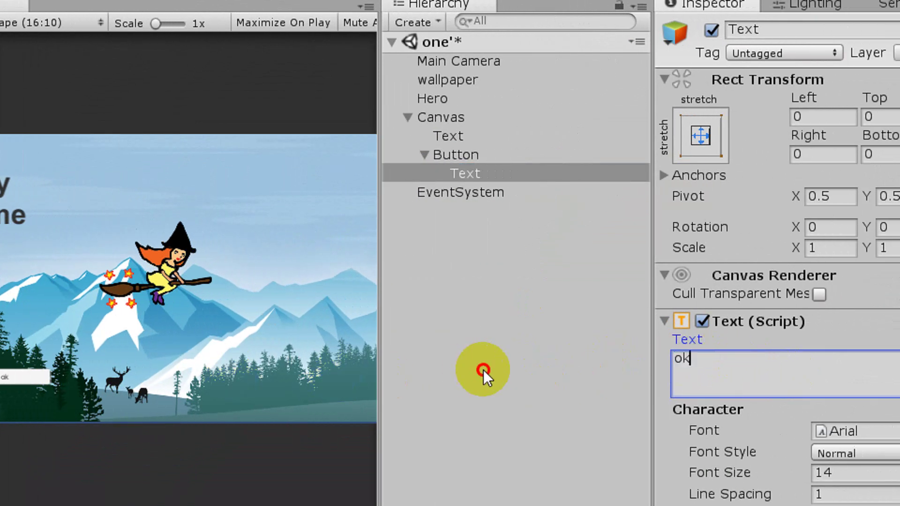
left_click(483, 370)
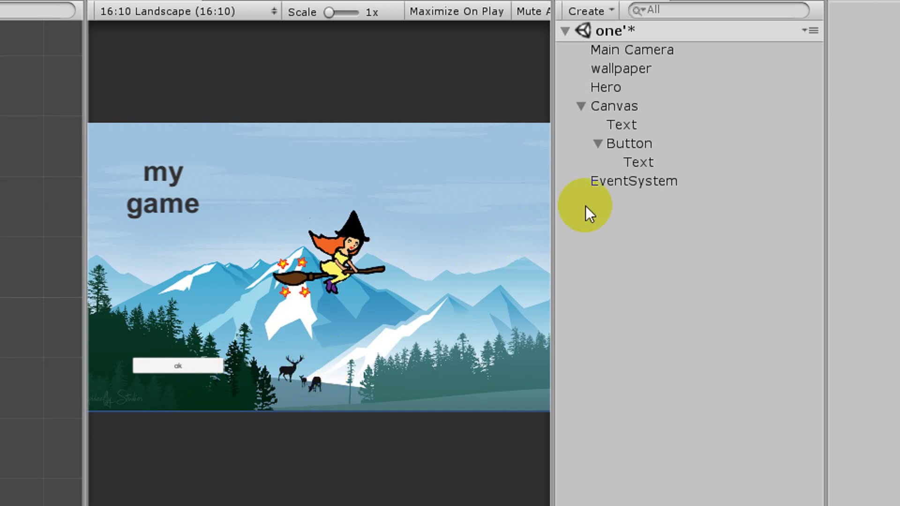
Add an empty On Click event entry to the Button component.
left_click(661, 142)
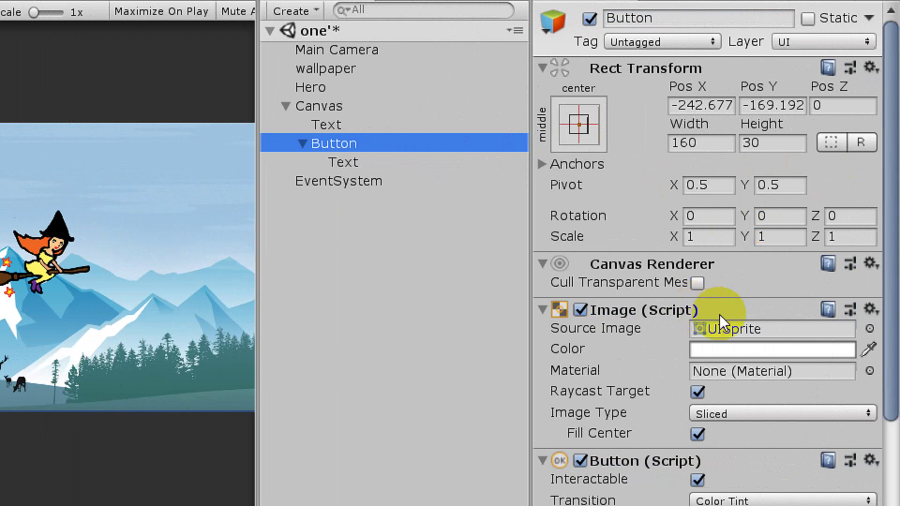
scroll(724, 331, "down", 10)
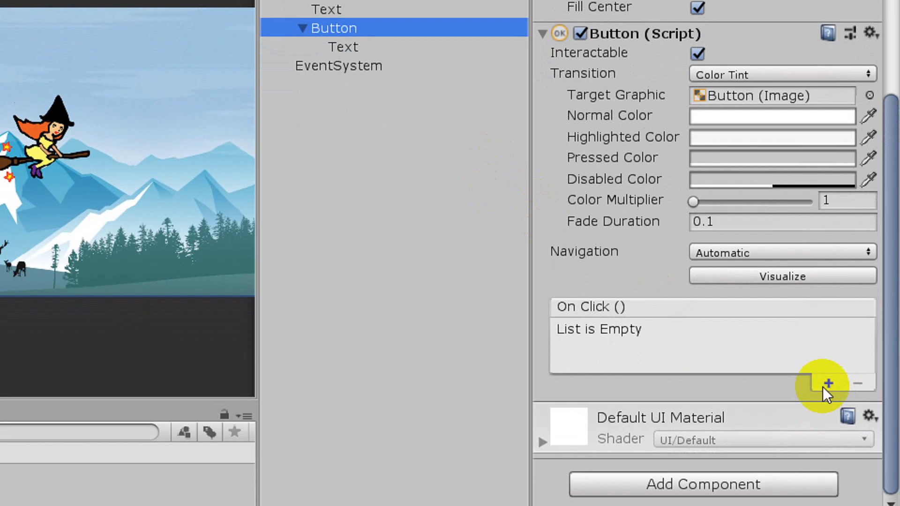
left_click(829, 380)
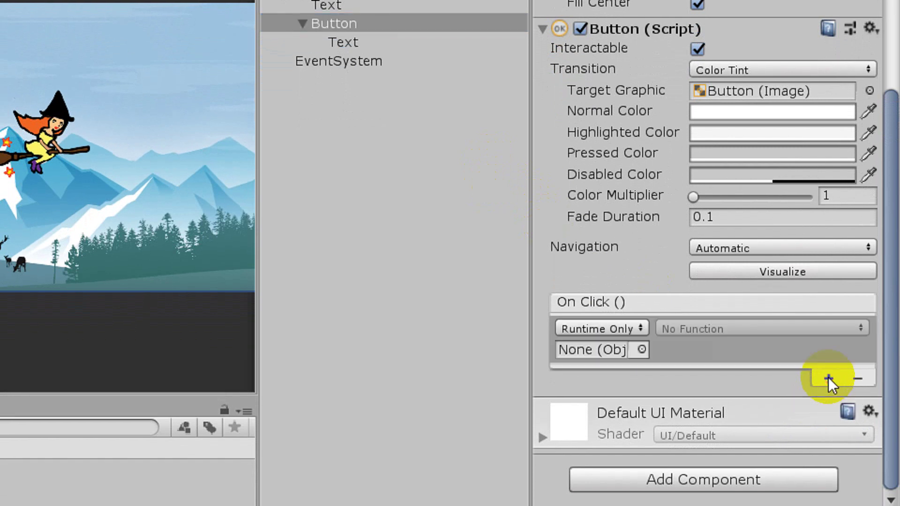
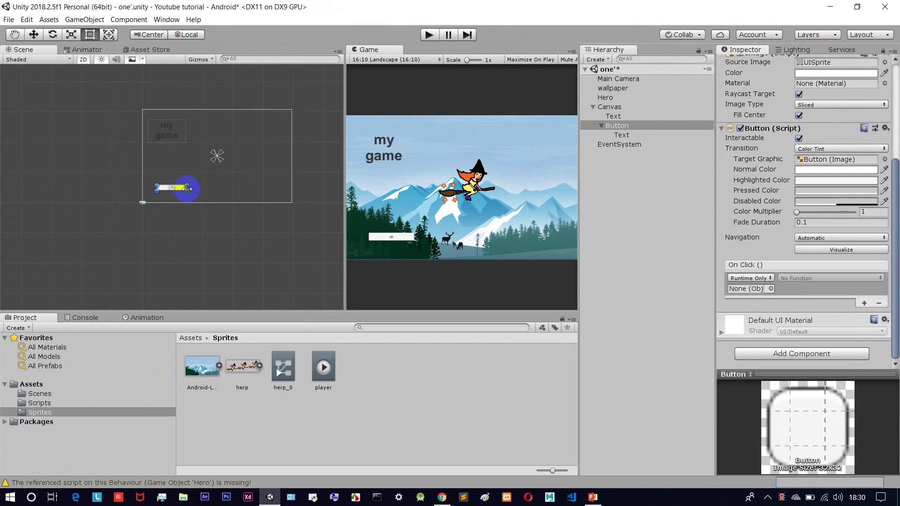
Resize the button into a taller, nearly square box and set its label's font size to 50.
left_click_drag(186, 186, 182, 170)
left_click(619, 134)
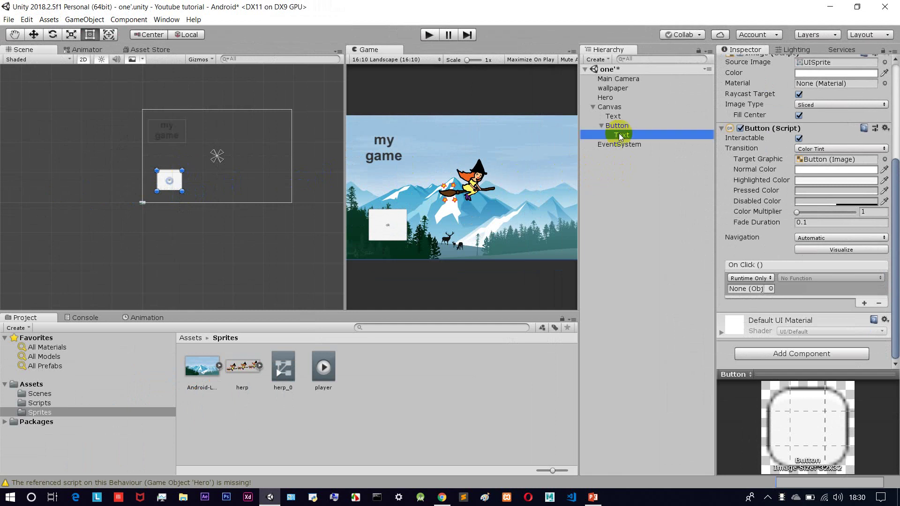
left_click(801, 187)
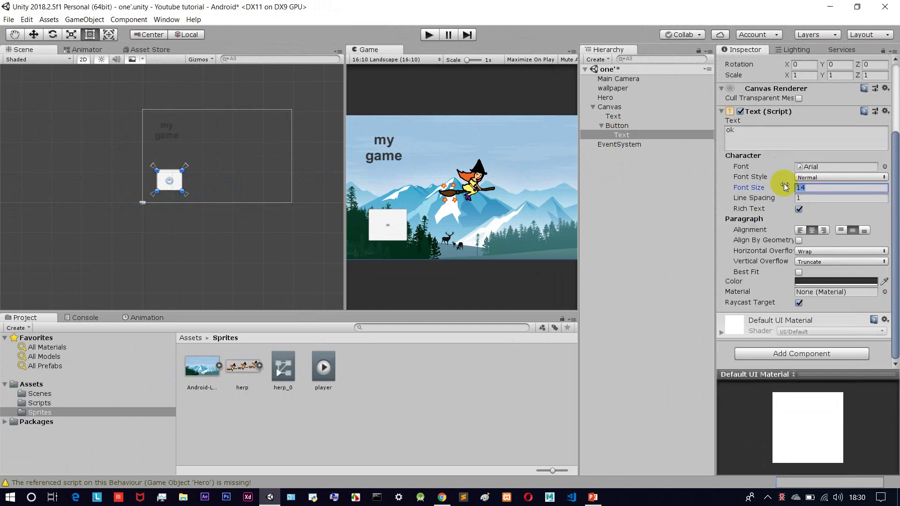
type("50")
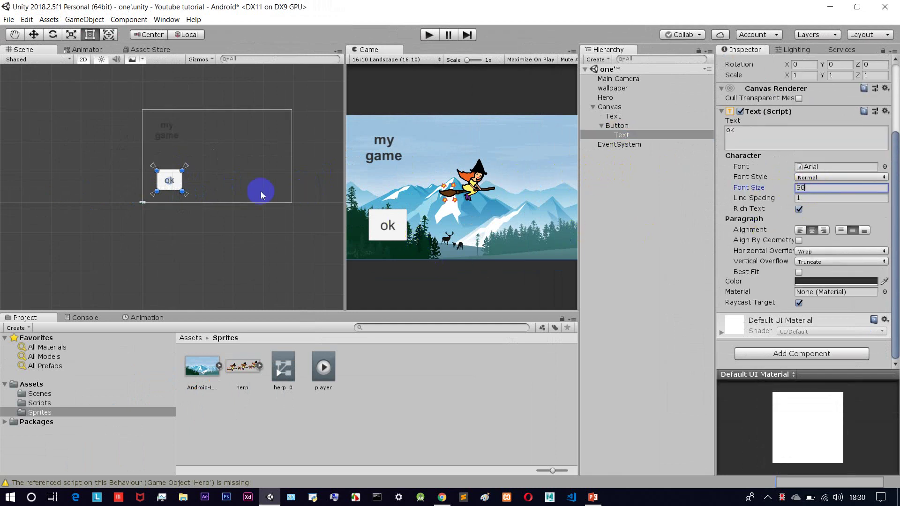
Move the "ok" button to the upper-right part of the canvas.
left_click_drag(172, 184, 259, 133)
left_click(610, 126)
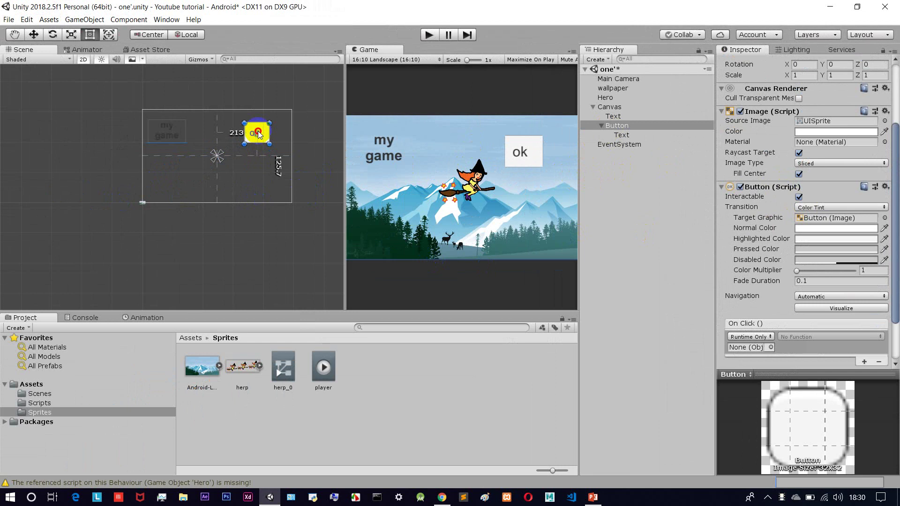
left_click(630, 172)
Add a UI Image to the canvas and move it to about X -233, Y -135.
right_click(625, 170)
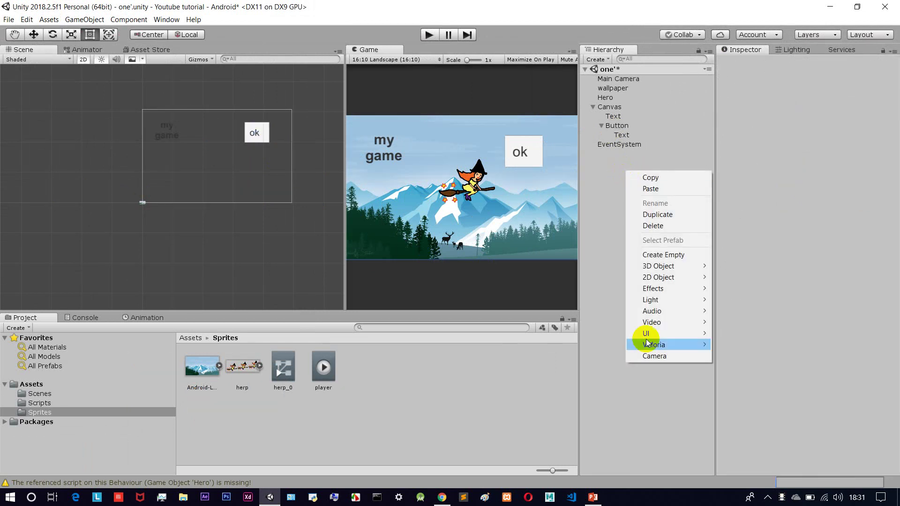
mouse_move(653, 337)
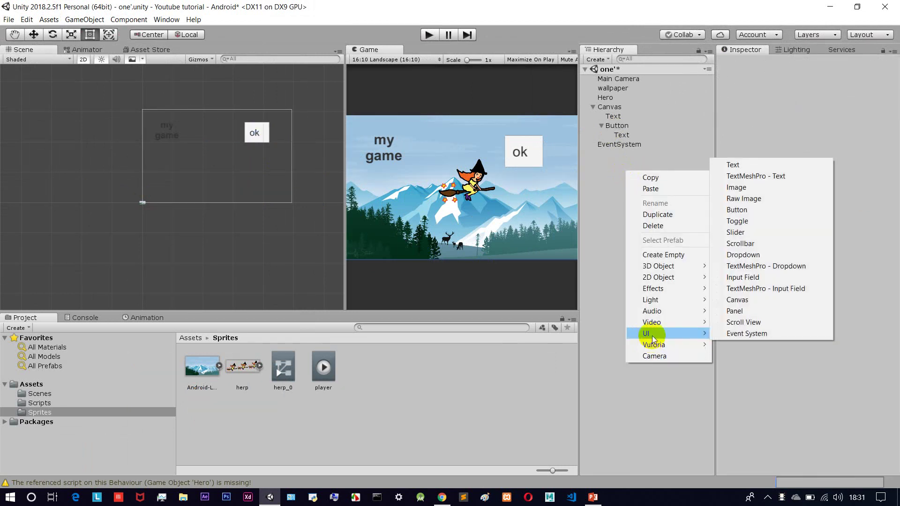
left_click(748, 189)
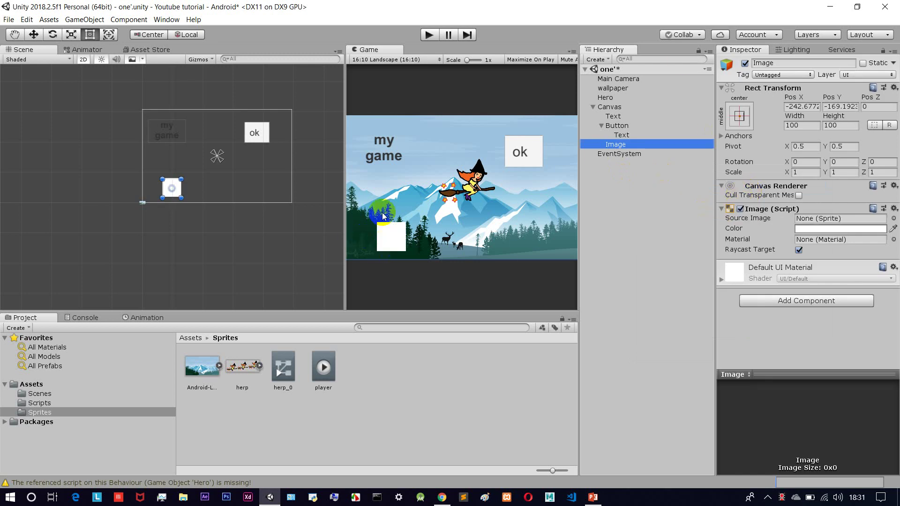
left_click(173, 189)
left_click_drag(174, 190, 177, 183)
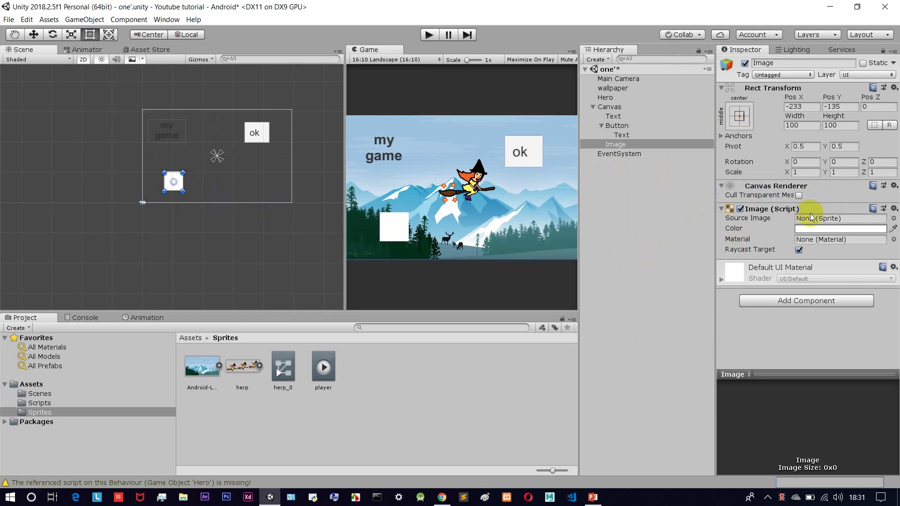
Import left.png as a new asset into the Sprites folder.
right_click(409, 380)
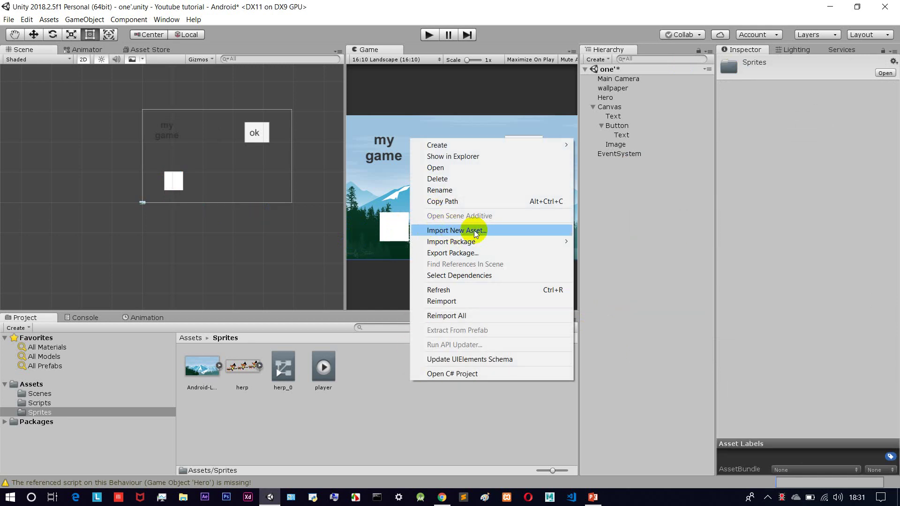
left_click(454, 232)
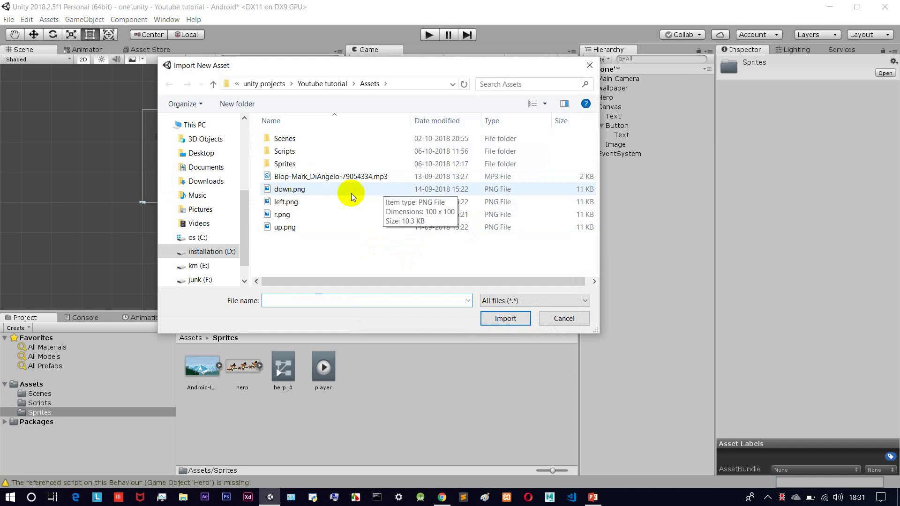
double_click(311, 202)
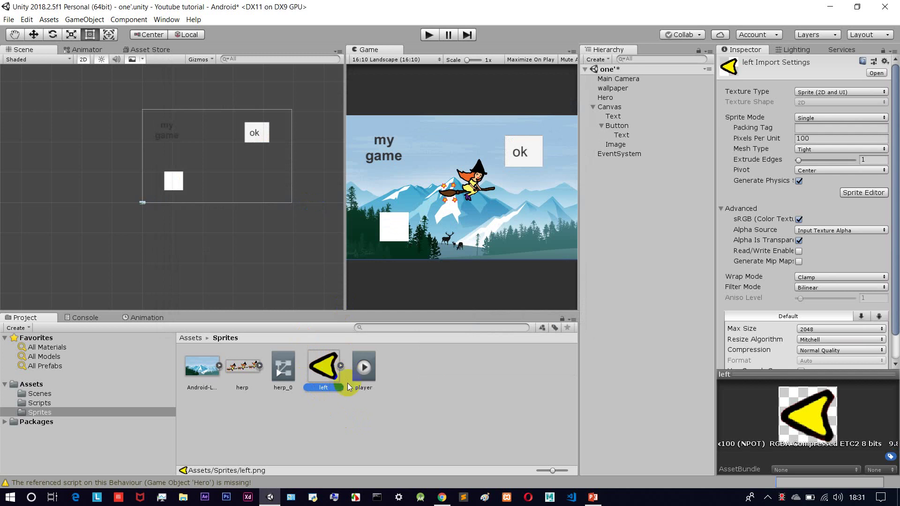
Inspect the imported left asset and the sprite nested inside it.
left_click(334, 365)
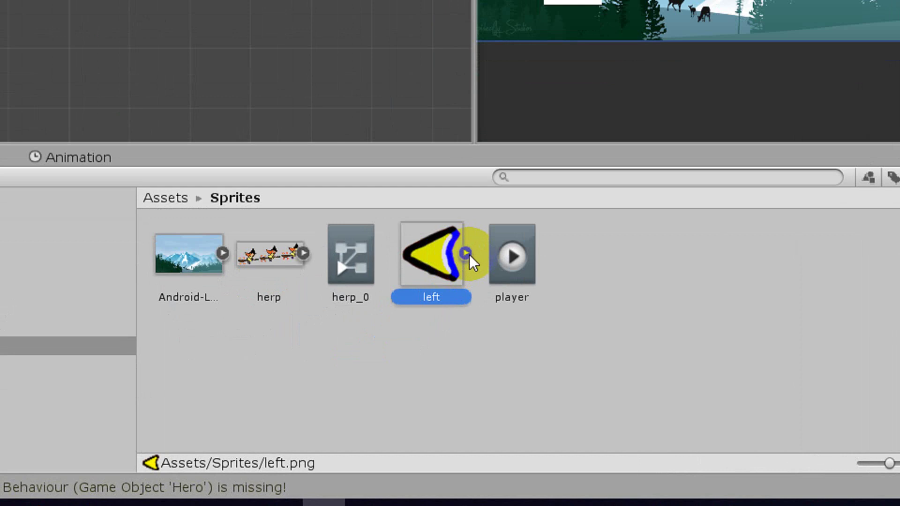
left_click(466, 254)
left_click(466, 254)
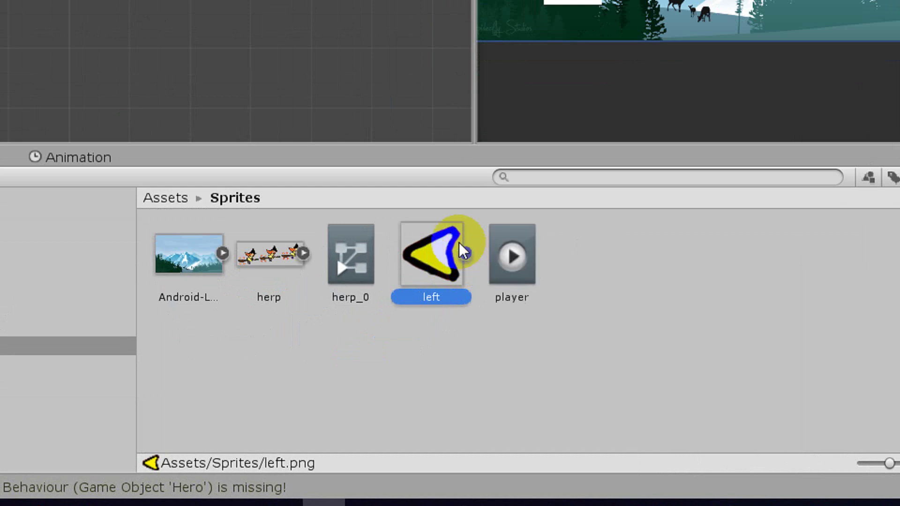
left_click(444, 254)
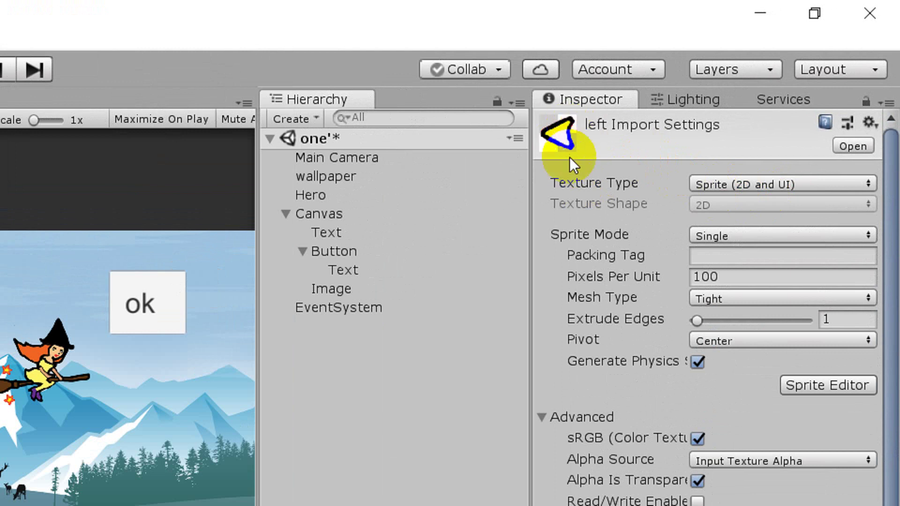
Set the left image's texture type to Sprite (2D and UI) and apply its import settings.
left_click(747, 184)
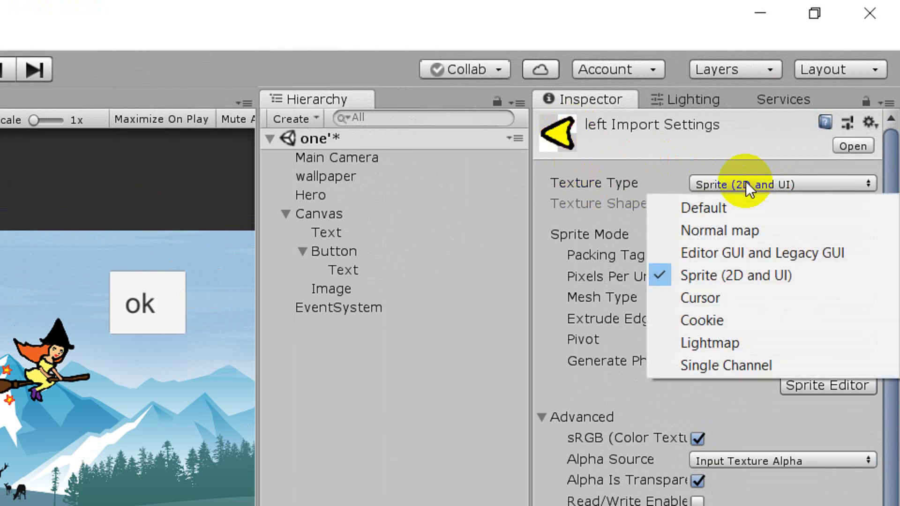
left_click(734, 205)
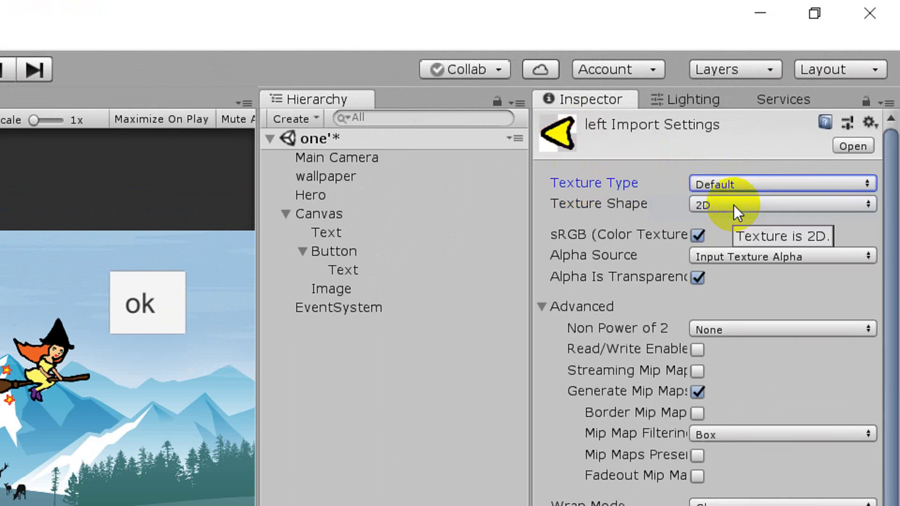
left_click(729, 187)
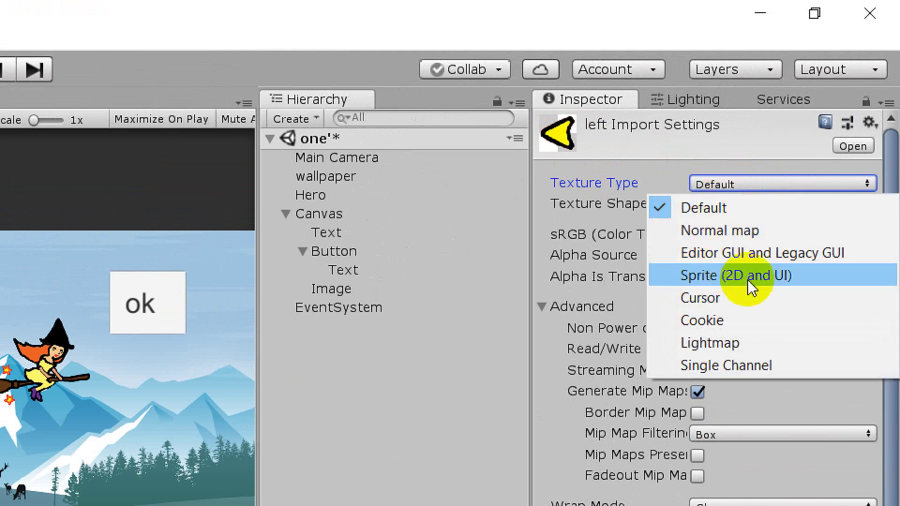
left_click(770, 277)
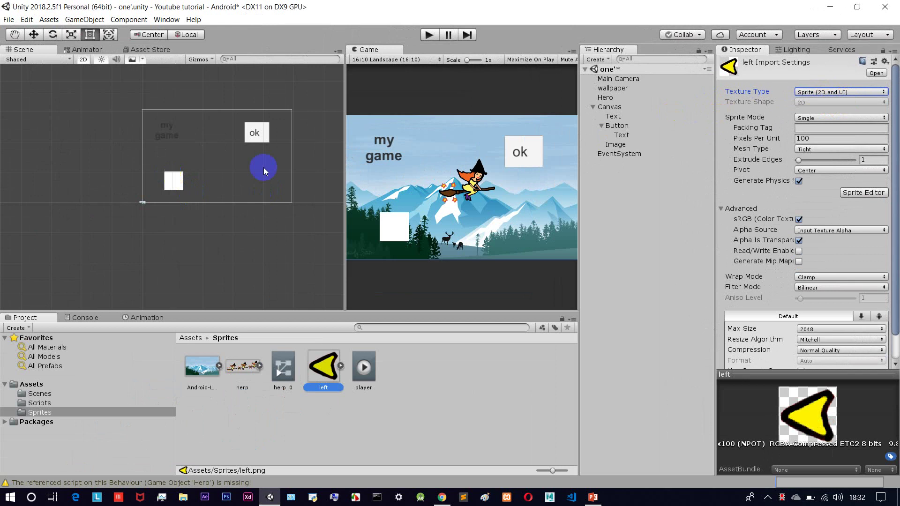
left_click(617, 144)
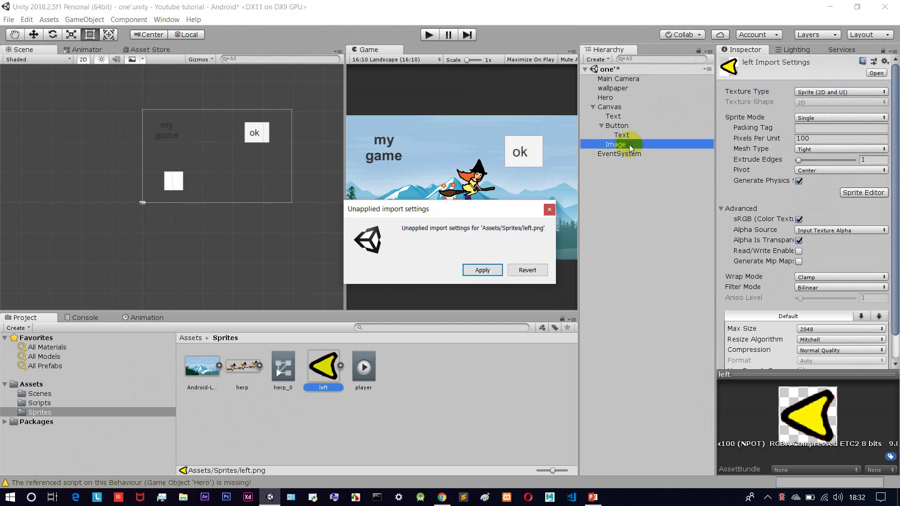
left_click(481, 270)
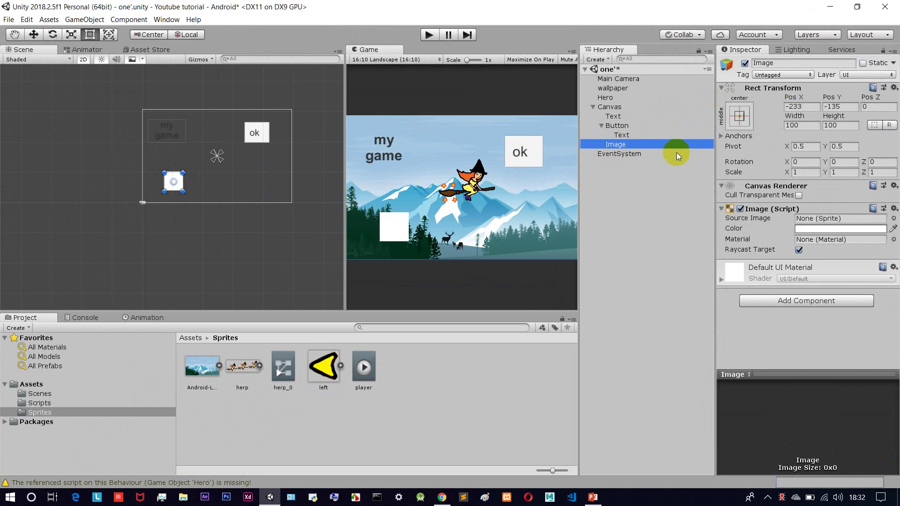
Assign the left sprite as the Image's source image and move it to the canvas's lower-left corner, about X -318, Y -182.
left_click(663, 162)
left_click(654, 145)
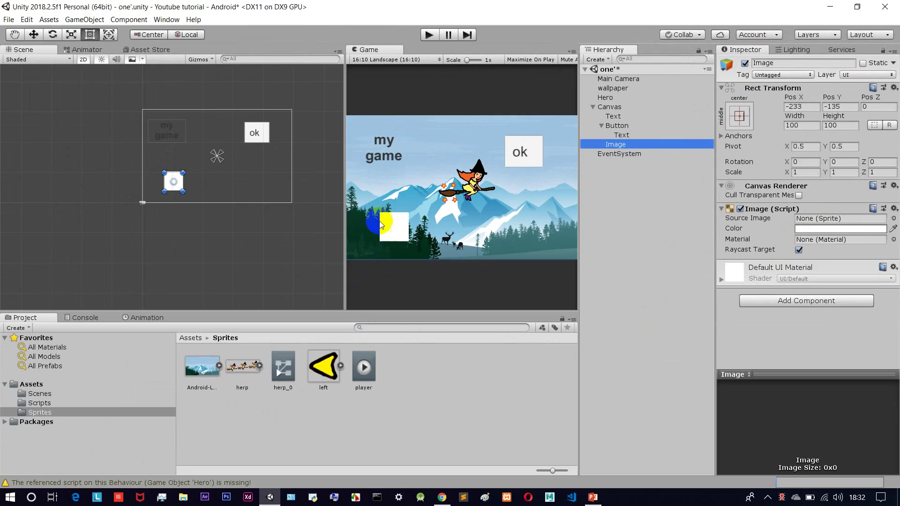
left_click(322, 373)
left_click_drag(319, 371, 812, 222)
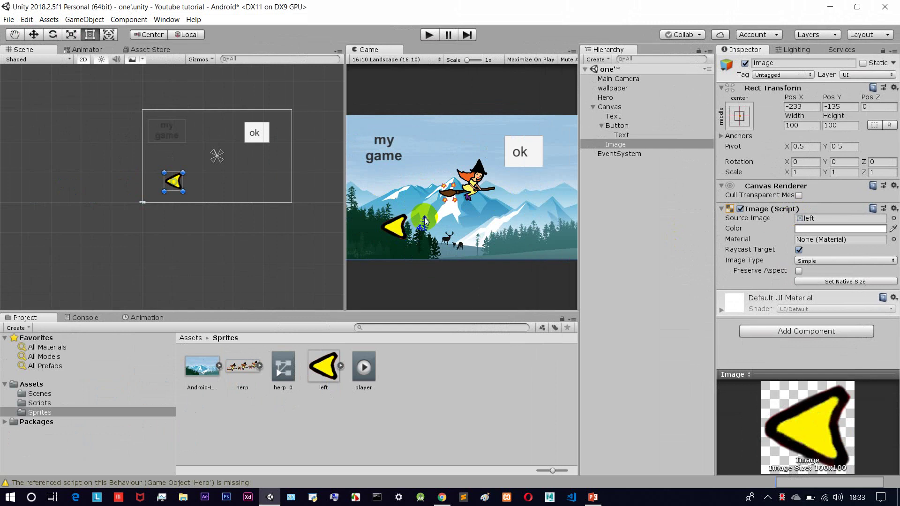
mouse_move(177, 188)
left_mouse_down()
mouse_move(202, 190)
mouse_move(163, 197)
left_mouse_up()
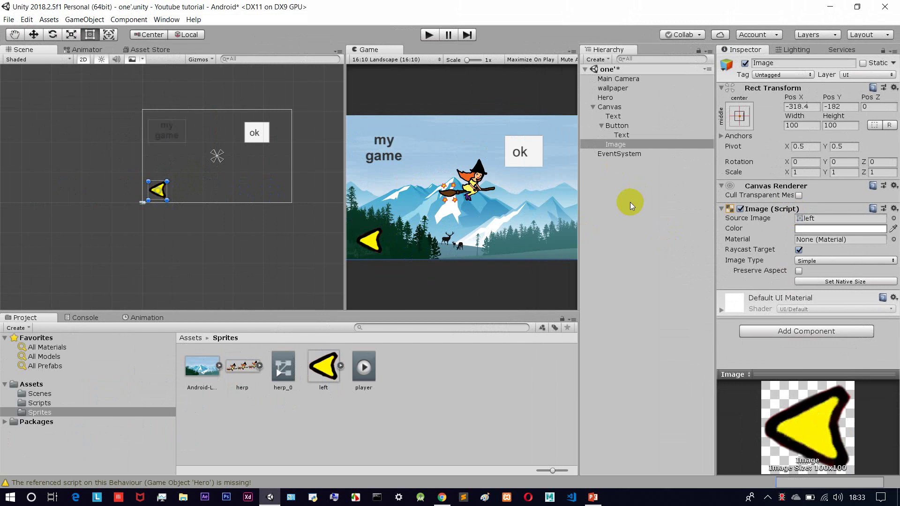